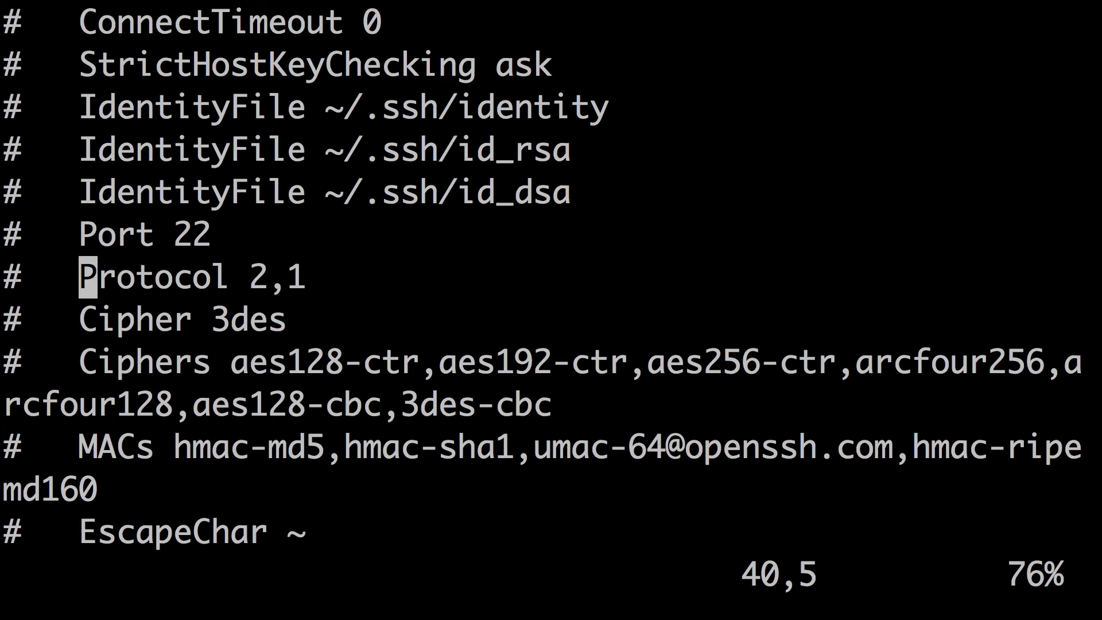
# Uncomment the Protocol line in the SSH config template and remove its indentation
pyautogui.press('0')
pyautogui.press('x')
pyautogui.press('x')
pyautogui.press('x')
pyautogui.press('x')
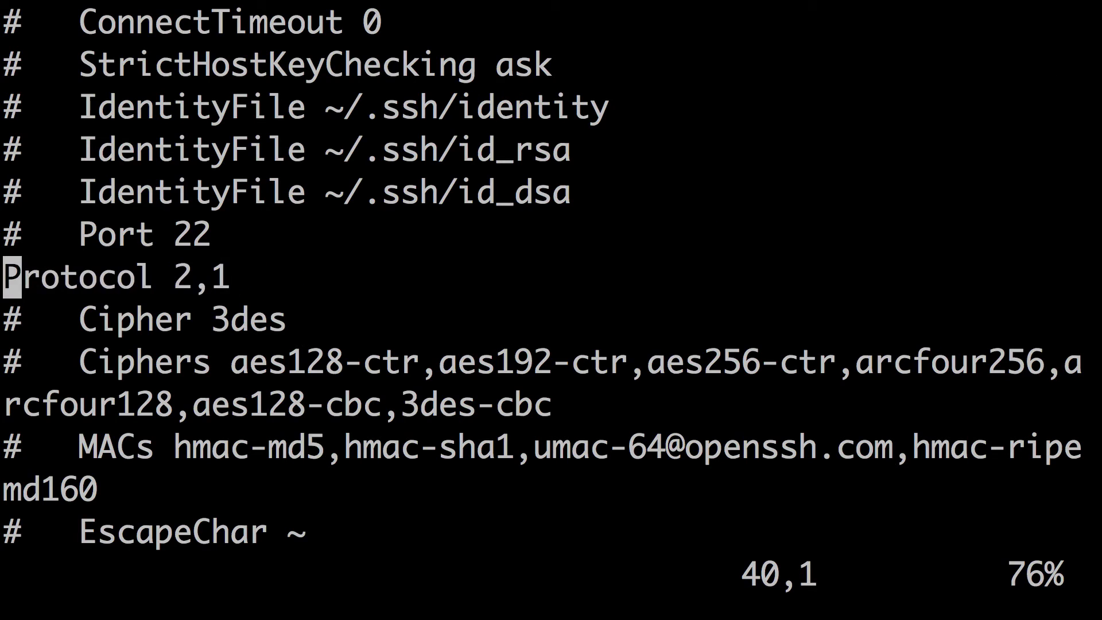
# Remove ",1" from the Protocol line so that it reads "Protocol 2"
pyautogui.press('l')
pyautogui.press('l')
pyautogui.press('l')
pyautogui.press('l')
pyautogui.press('l')
pyautogui.press('l')
pyautogui.press('l')
pyautogui.press('l')
pyautogui.press('l')
pyautogui.press('l')
pyautogui.press('x')
pyautogui.press('x')
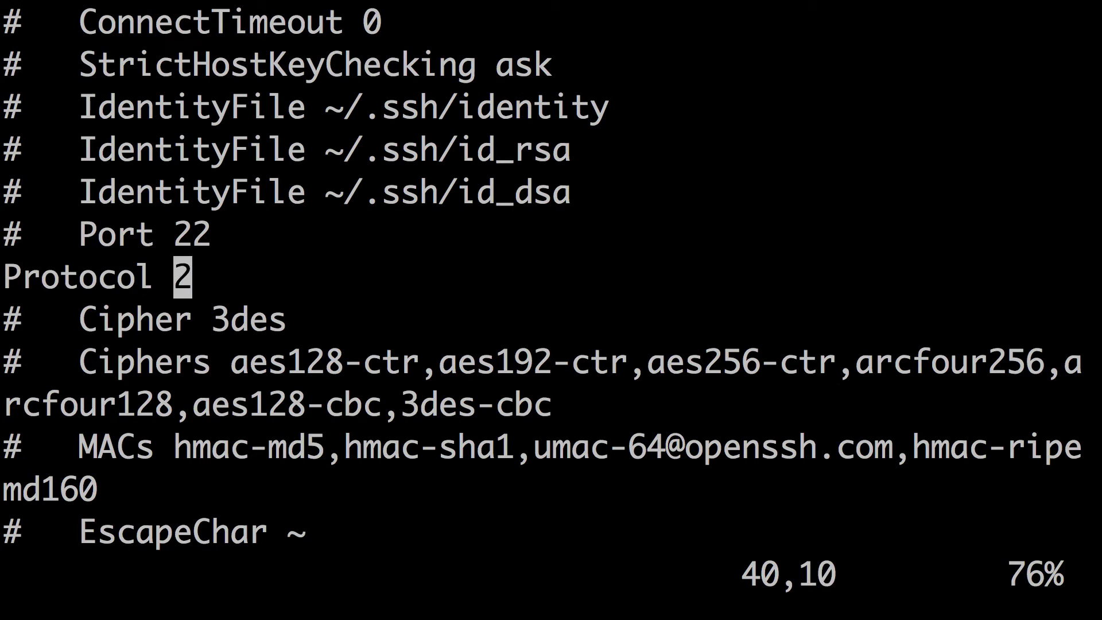
# Save and close the ssh_config.erb template, and clear the terminal
pyautogui.write(':w')
pyautogui.press('Return')
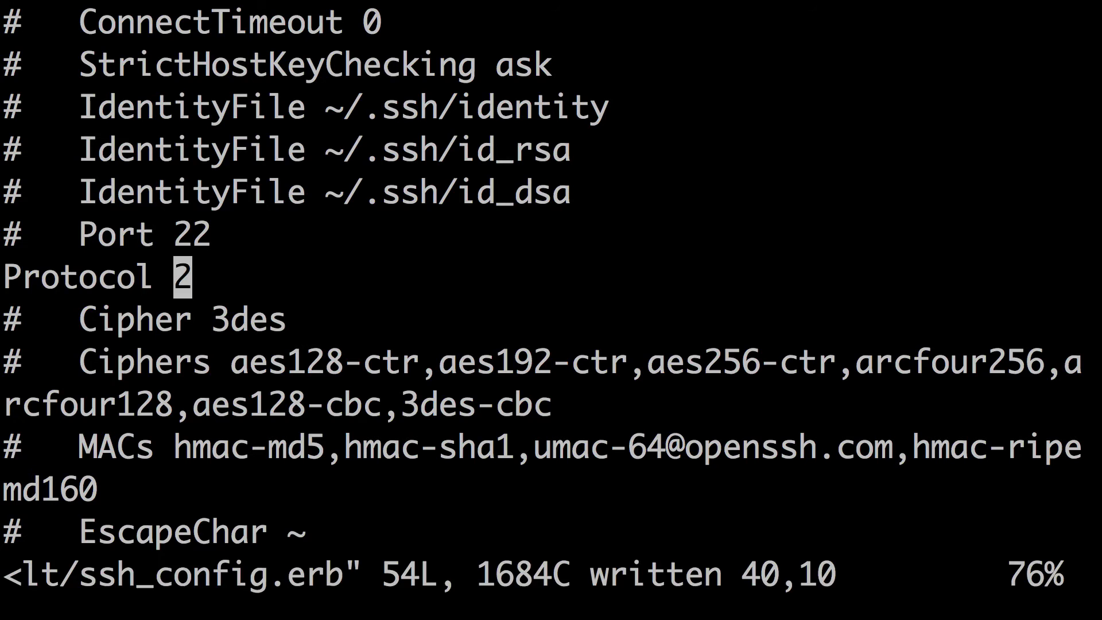
pyautogui.write(':wq')
pyautogui.press('Return')
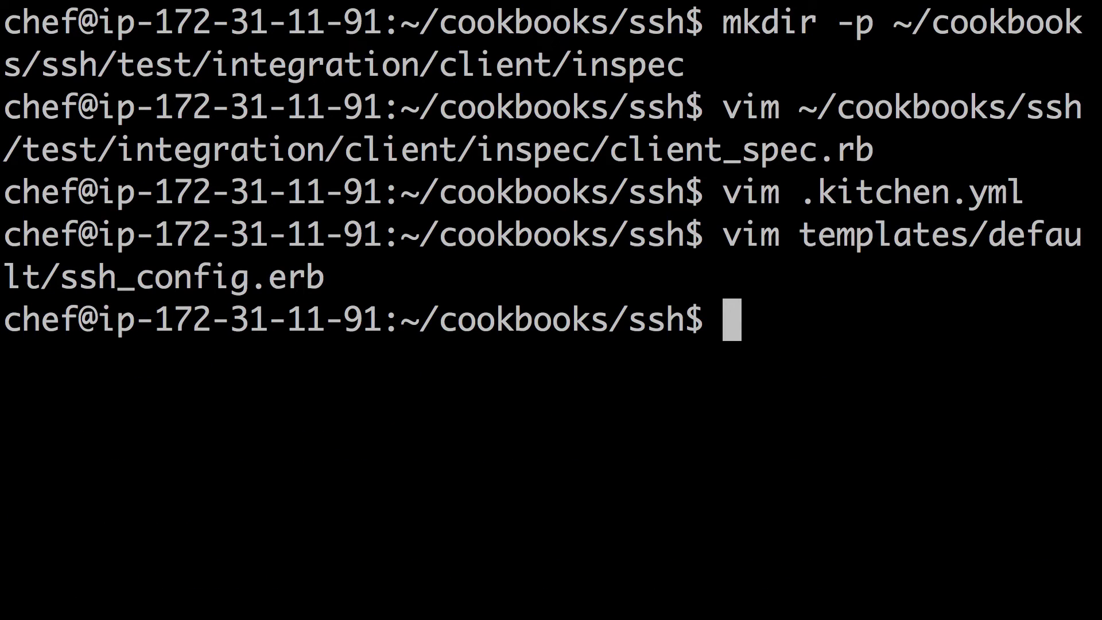
pyautogui.write('clear')
pyautogui.press('Return')
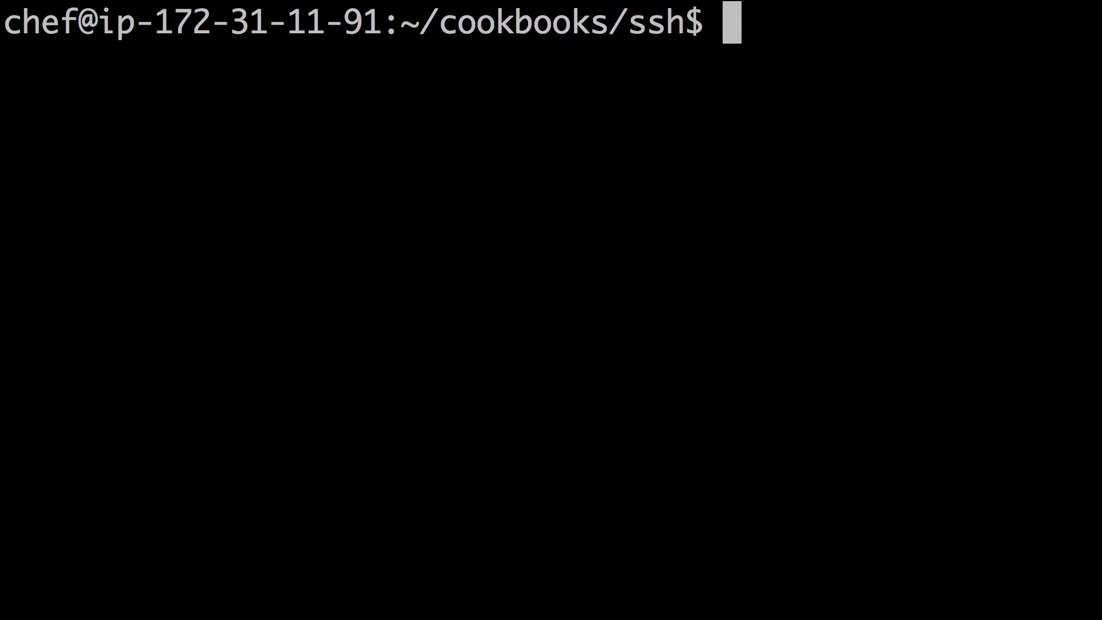
pyautogui.write('kitche')
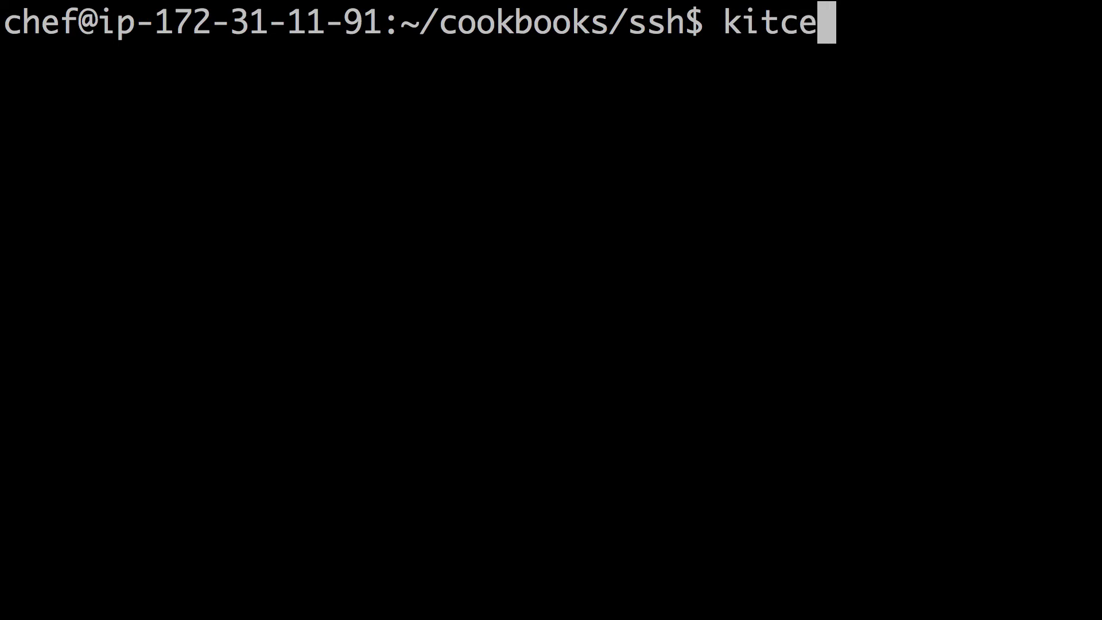
pyautogui.write('nc c')
pyautogui.press('BackSpace')
pyautogui.press('BackSpace')
pyautogui.press('BackSpace')
pyautogui.press('BackSpace')
pyautogui.press('BackSpace')
pyautogui.press('BackSpace')
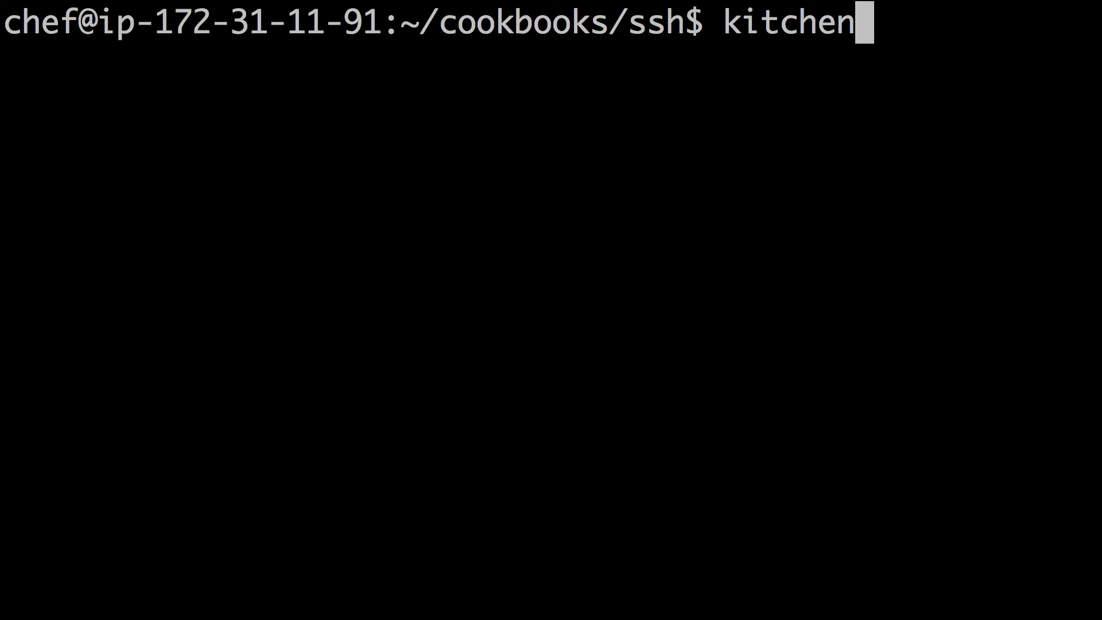
pyautogui.press('BackSpace')
pyautogui.press('BackSpace')
pyautogui.press('BackSpace')
pyautogui.press('BackSpace')
pyautogui.write('do')
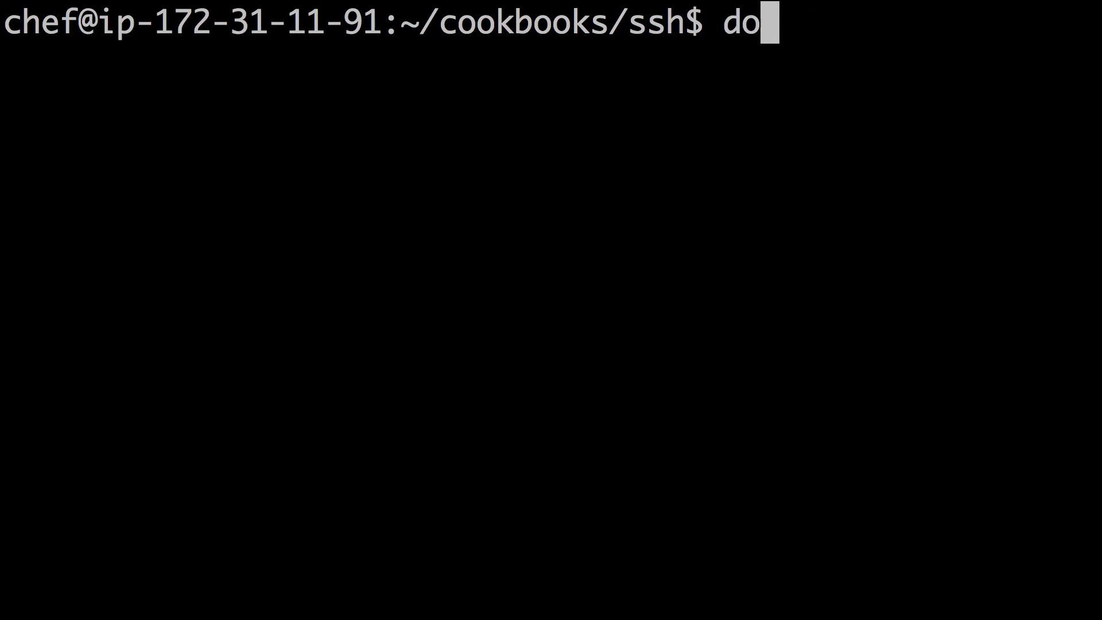
pyautogui.press('BackSpace')
pyautogui.press('BackSpace')
# List the running Docker containers with sudo docker ps and select the container's ID
pyautogui.write('so')
pyautogui.press('BackSpace')
pyautogui.write('udo')
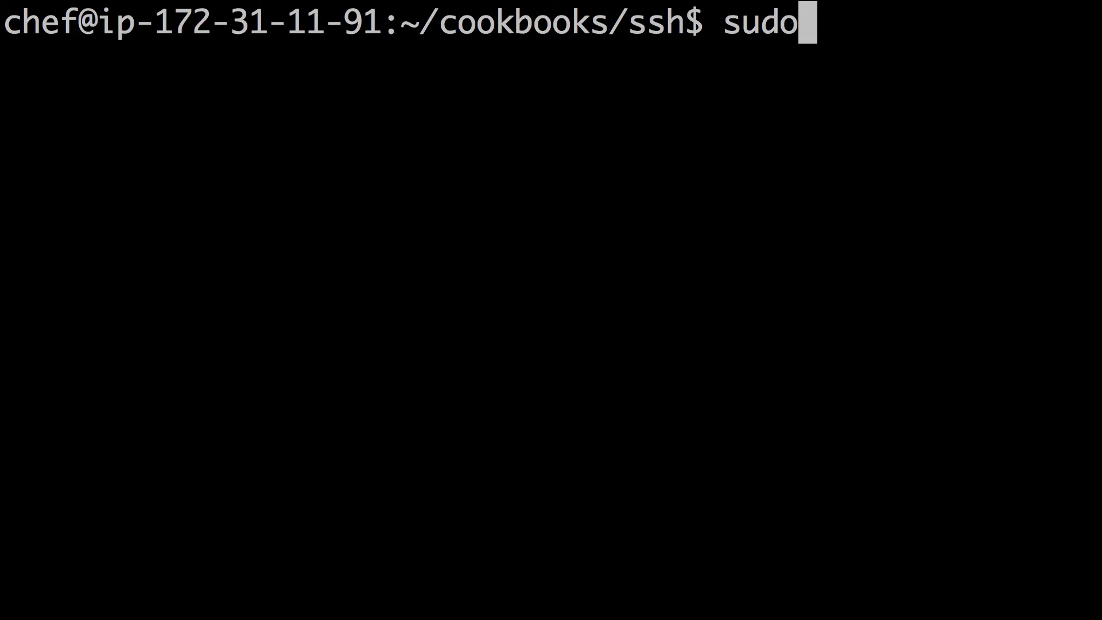
pyautogui.write(' docker ps')
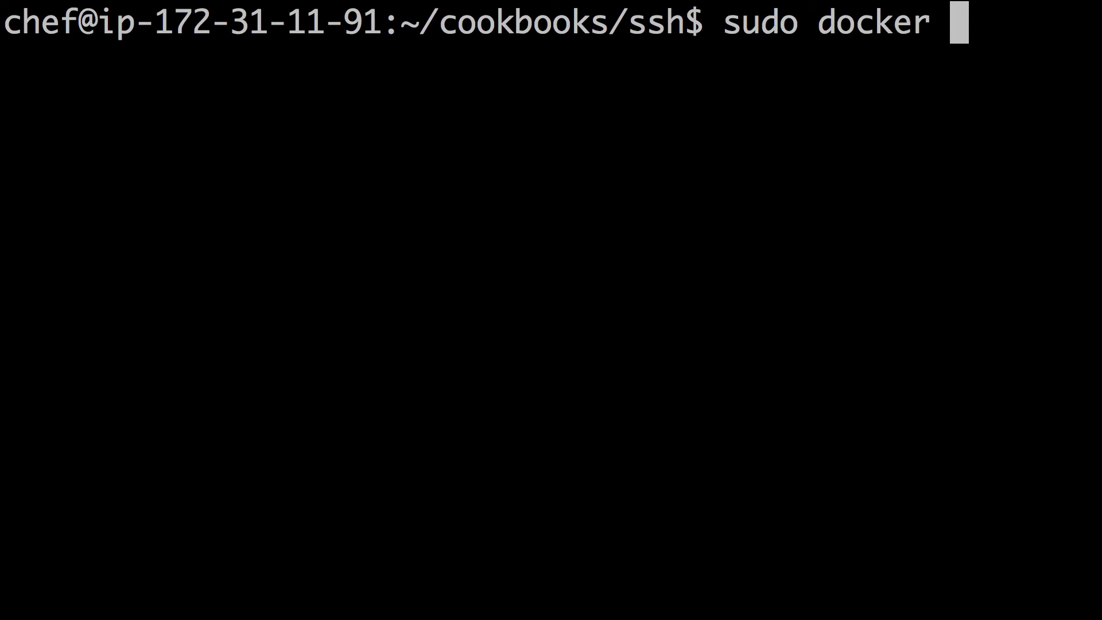
pyautogui.press('Return')
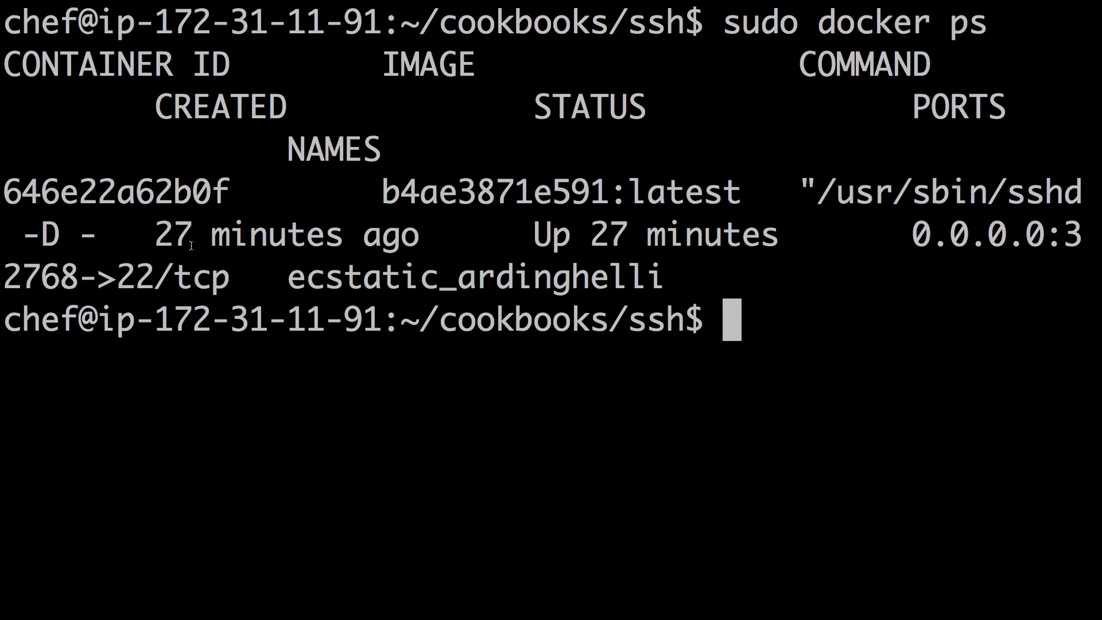
pyautogui.doubleClick(164, 204)
# Run inspec exec on ~/cookbooks/ssh/test/integration/client/inspec/client_spec.rb against the local machine
pyautogui.write('ex')
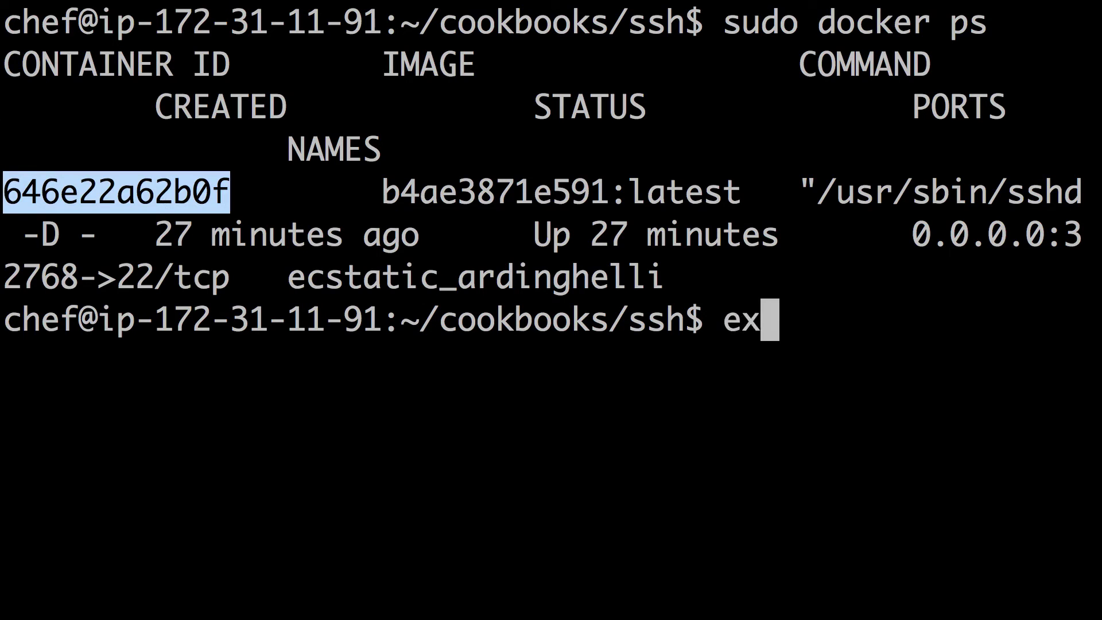
pyautogui.press('BackSpace')
pyautogui.press('BackSpace')
pyautogui.write('inspec')
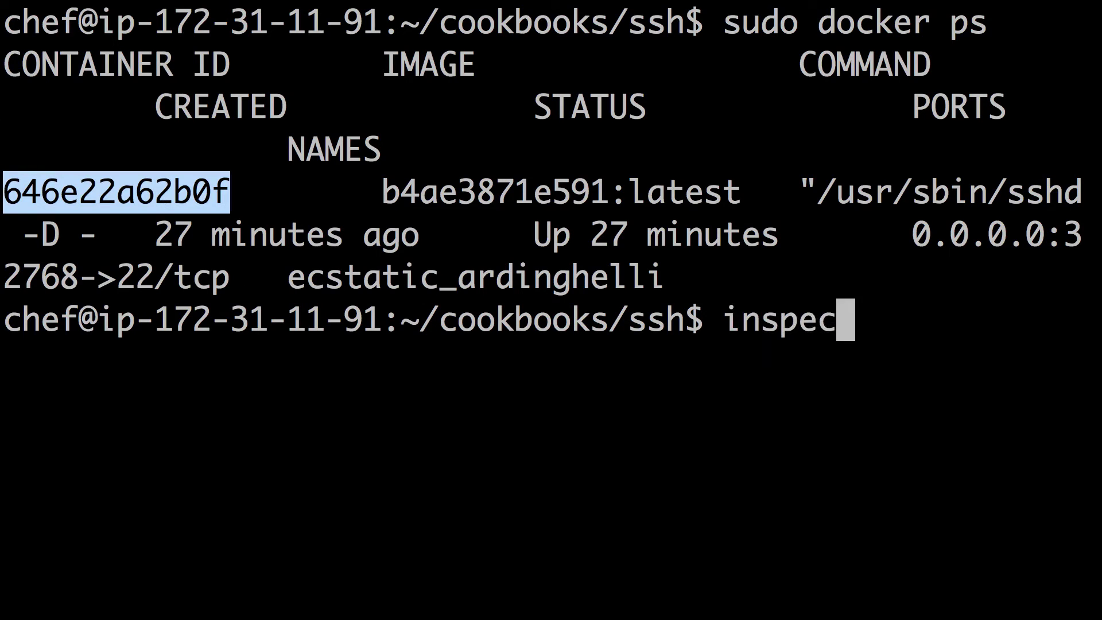
pyautogui.write(' exec ')
pyautogui.write('~/co')
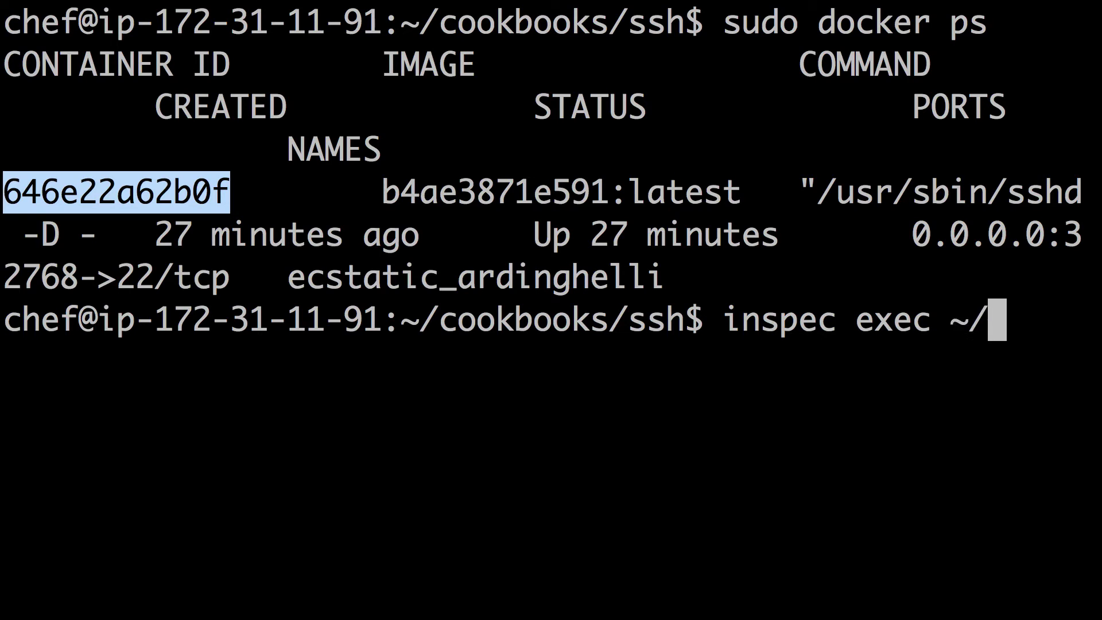
pyautogui.press('Tab')
pyautogui.write('s')
pyautogui.press('Tab')
pyautogui.write('tes')
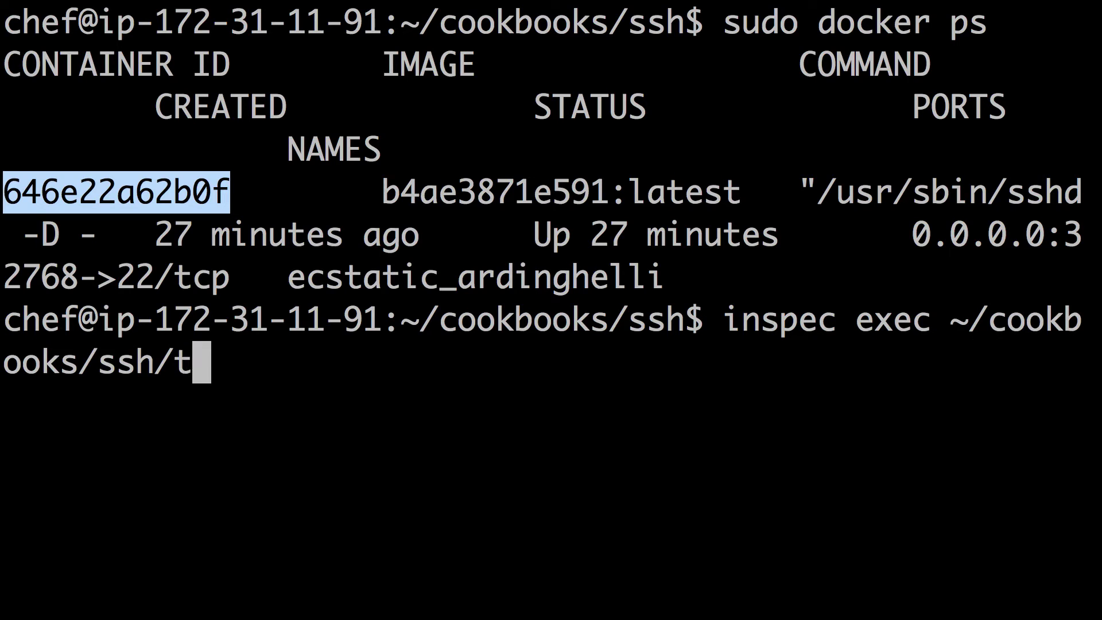
pyautogui.press('Tab')
pyautogui.press('Tab')
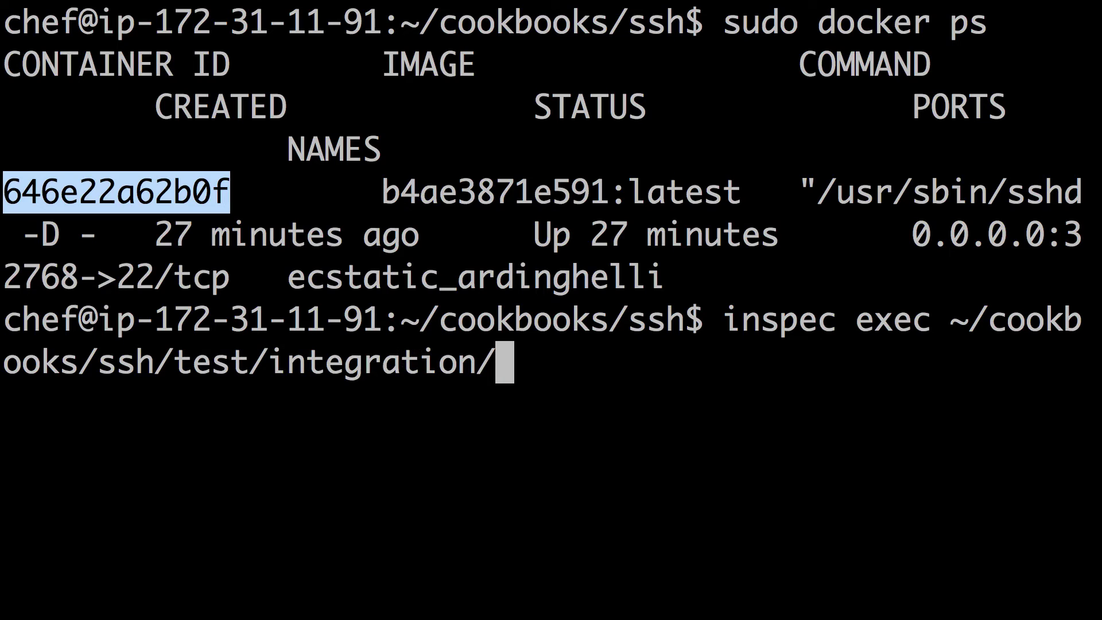
pyautogui.write('in')
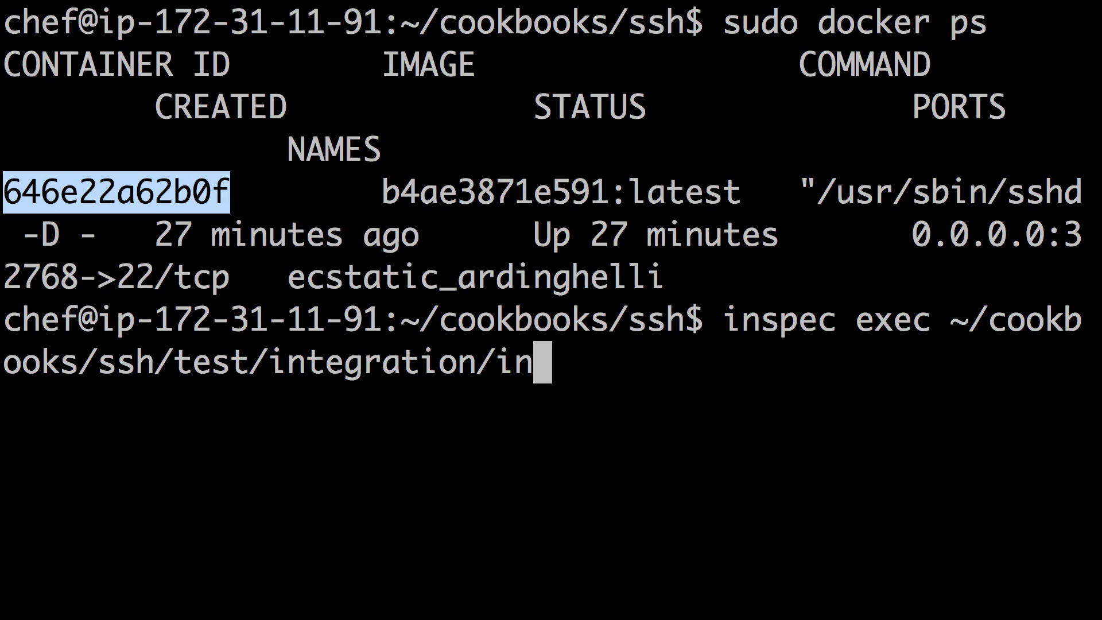
pyautogui.press('BackSpace')
pyautogui.press('BackSpace')
pyautogui.press('Tab')
pyautogui.press('Tab')
pyautogui.write('c')
pyautogui.press('Tab')
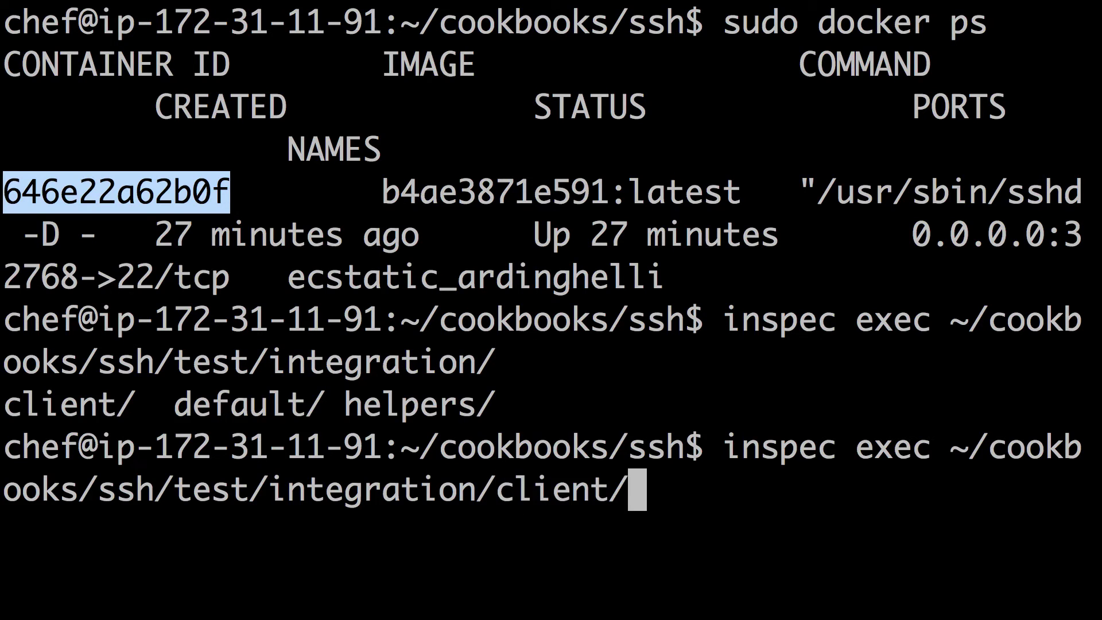
pyautogui.press('Tab')
pyautogui.press('Tab')
pyautogui.press('Return')
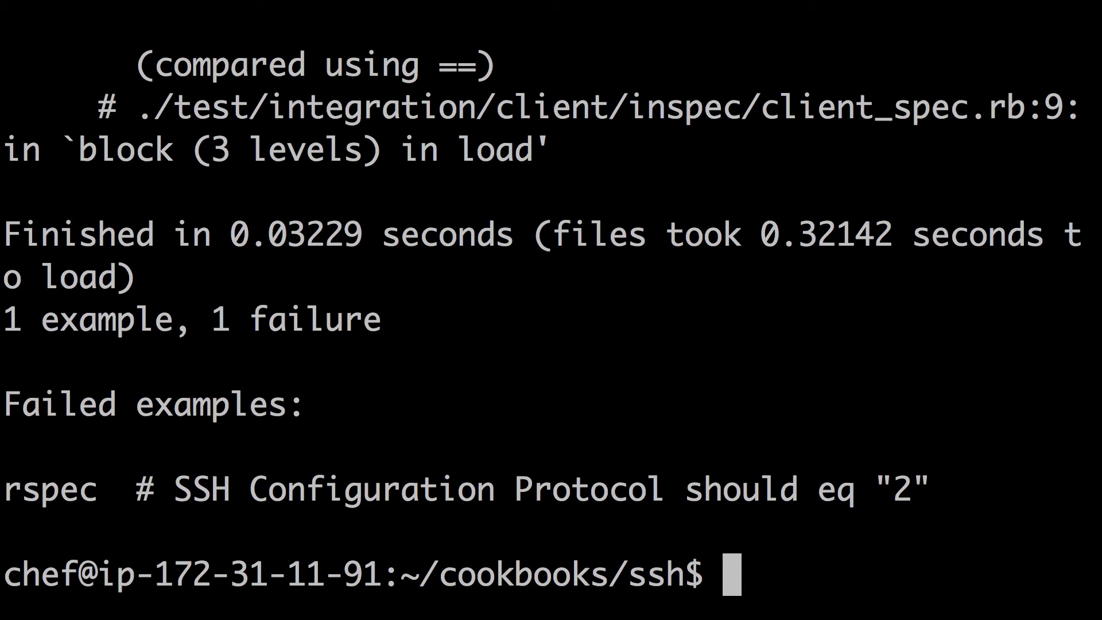
# Clear the terminal and rerun the client_spec.rb InSpec test locally
pyautogui.write('clear')
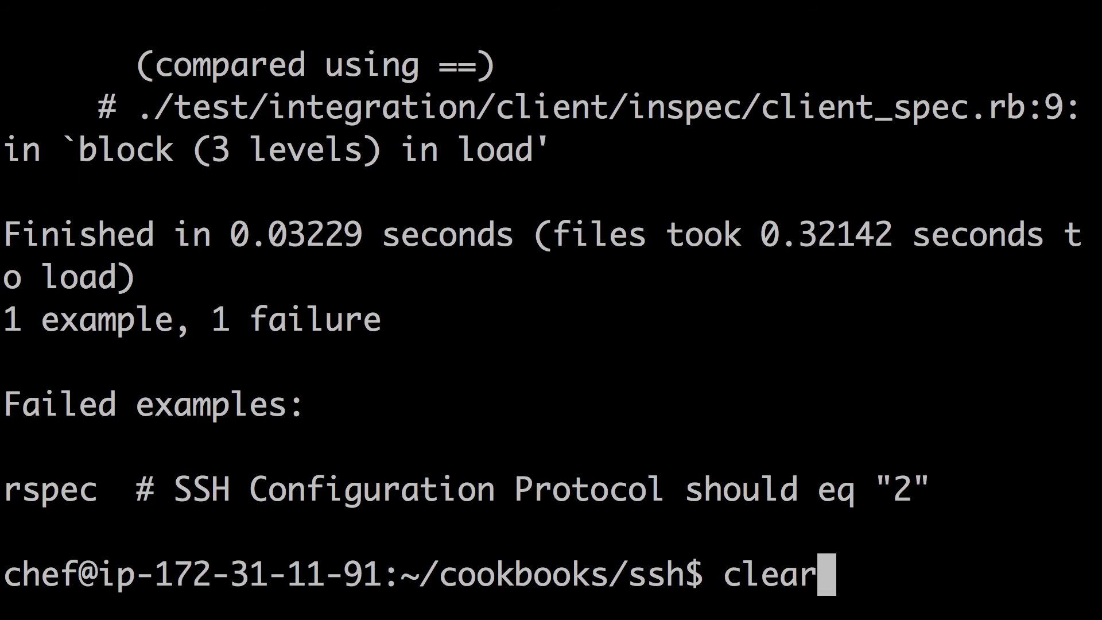
pyautogui.press('Return')
pyautogui.press('Up')
pyautogui.press('Up')
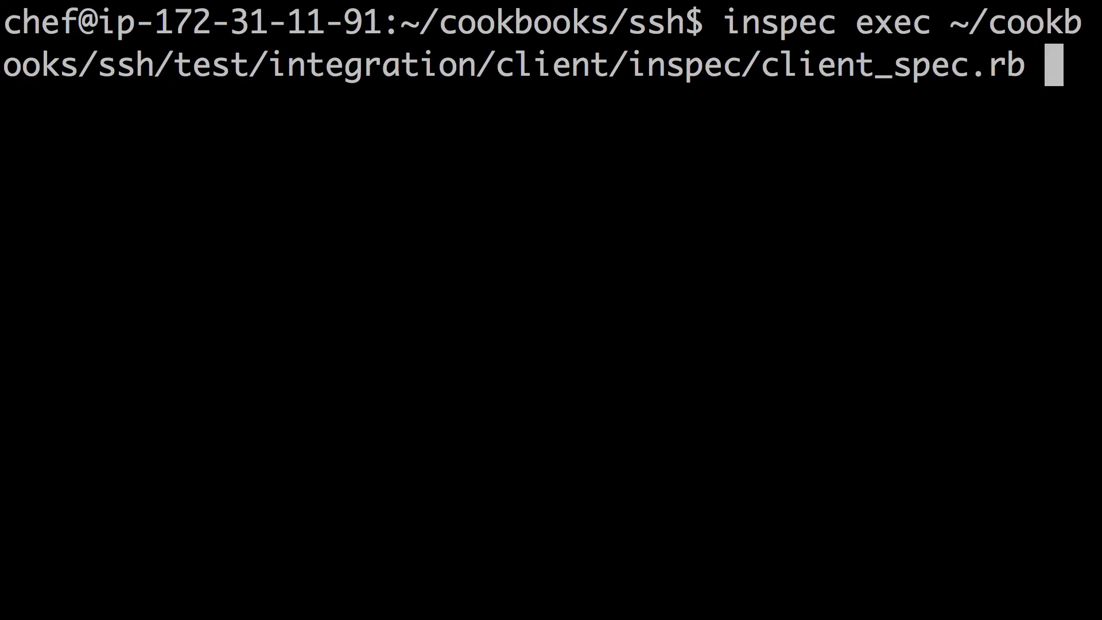
pyautogui.press('Return')
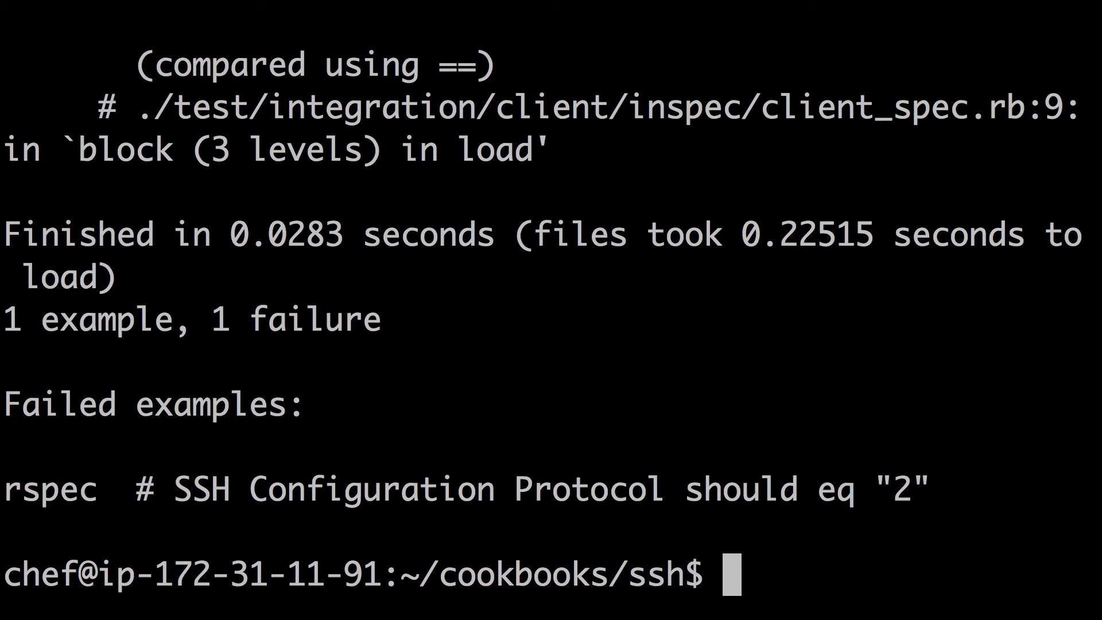
# Prepare the same InSpec command on a cleared screen with the target option -t docker://646e22a62b0f
pyautogui.press('Up')
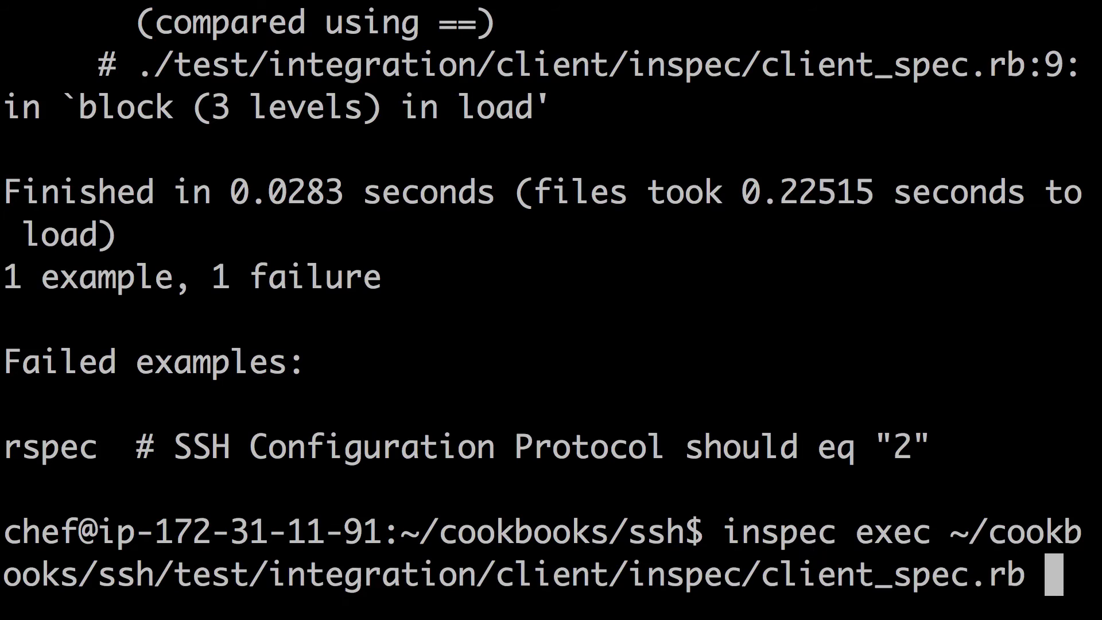
pyautogui.hotkey('ctrl', 'l')
pyautogui.write('-t doc')
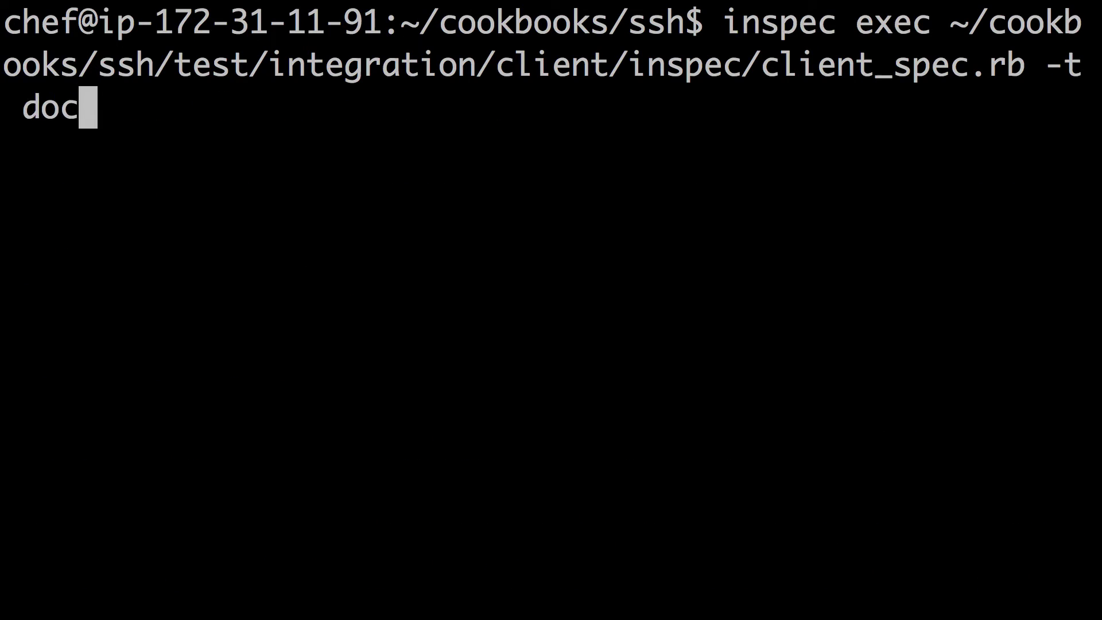
pyautogui.write('ker://')
pyautogui.write('646e22a62b0f')
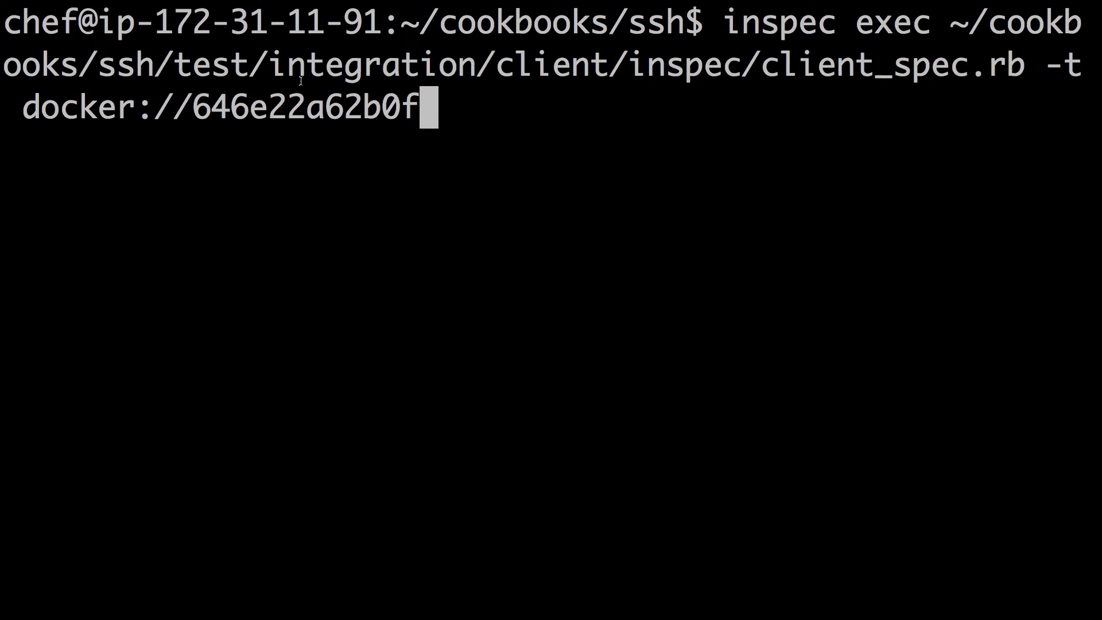
# Shorten the container ID in the Docker target to 6 and run the InSpec test against the container
pyautogui.press('BackSpace')
pyautogui.press('BackSpace')
pyautogui.press('BackSpace')
pyautogui.press('BackSpace')
pyautogui.press('BackSpace')
pyautogui.press('BackSpace')
pyautogui.press('BackSpace')
pyautogui.press('BackSpace')
pyautogui.press('BackSpace')
pyautogui.press('BackSpace')
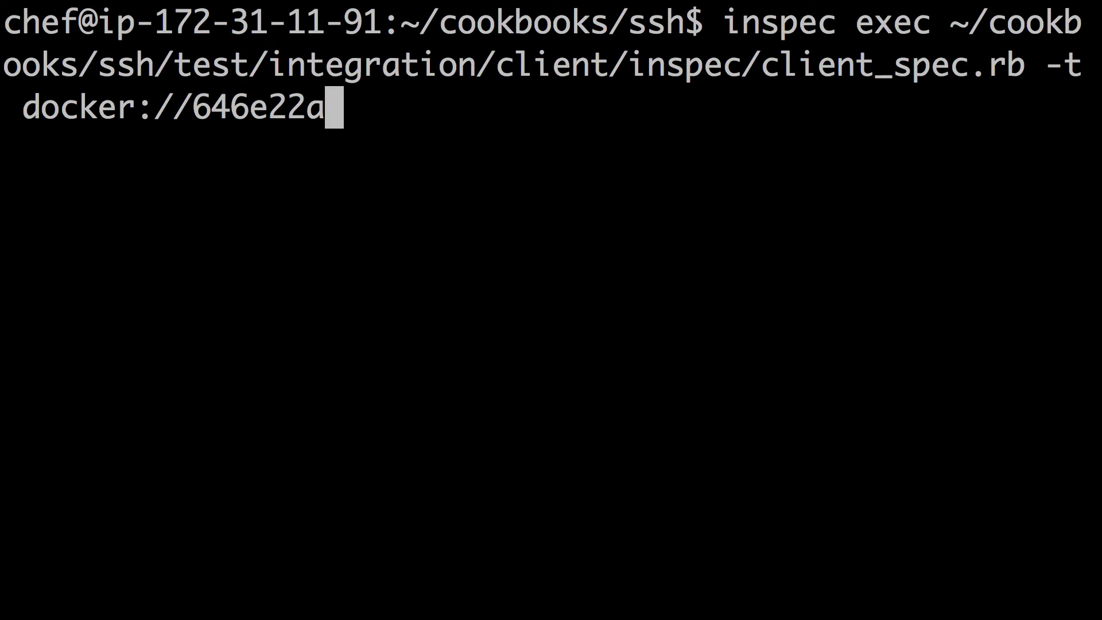
pyautogui.press('BackSpace')
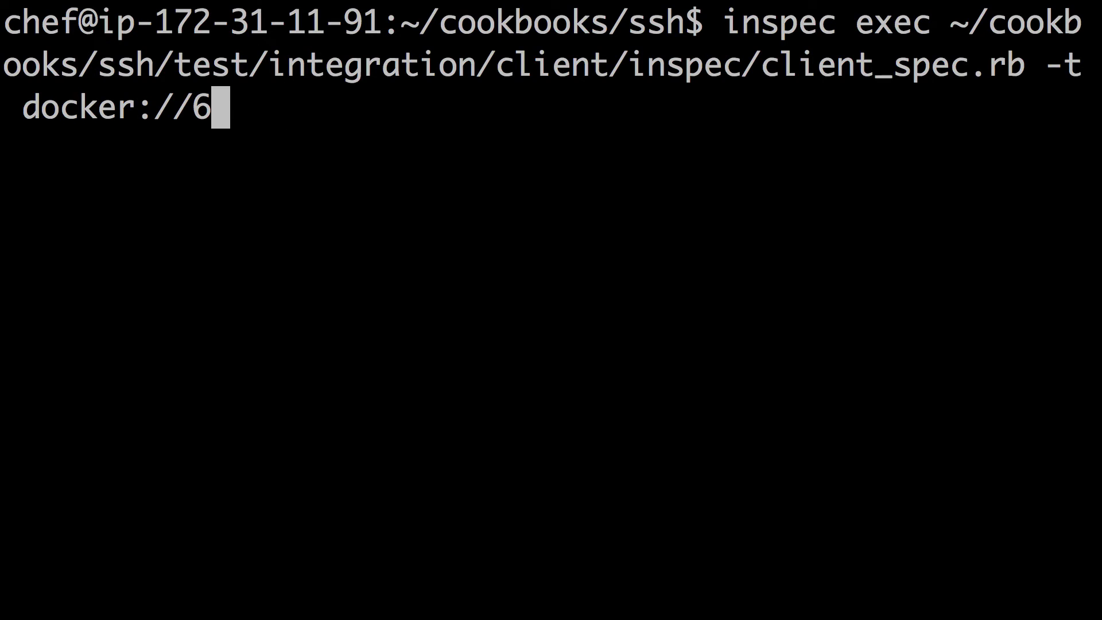
pyautogui.press('Return')
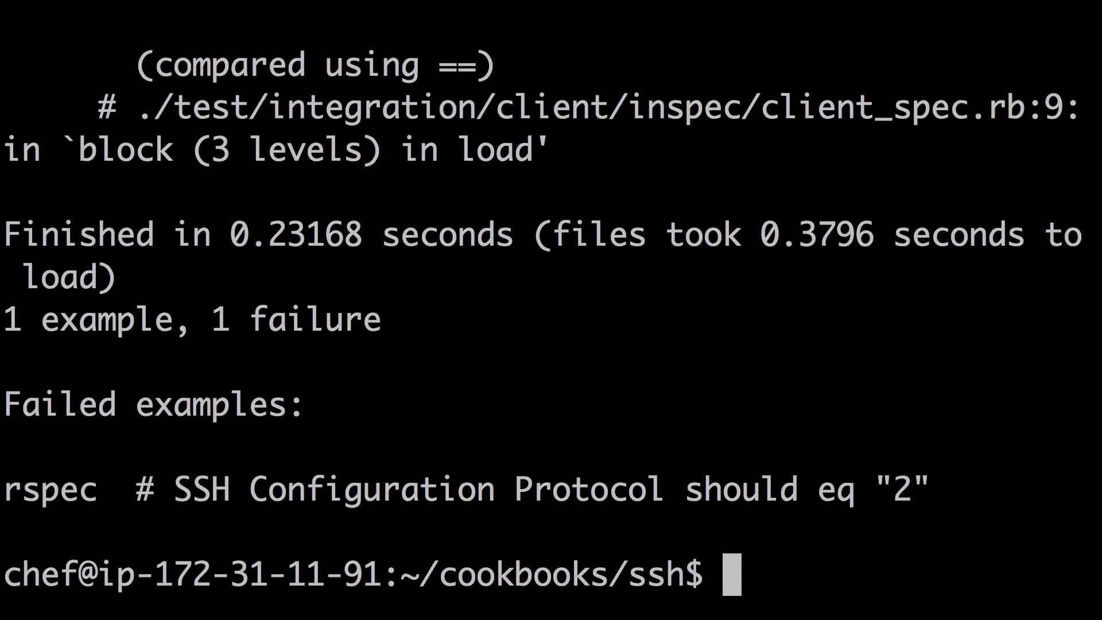
# Run kitchen converge on a cleared terminal and examine the Protocol change in its output
pyautogui.hotkey('ctrl', 'l')
pyautogui.write('kitc')
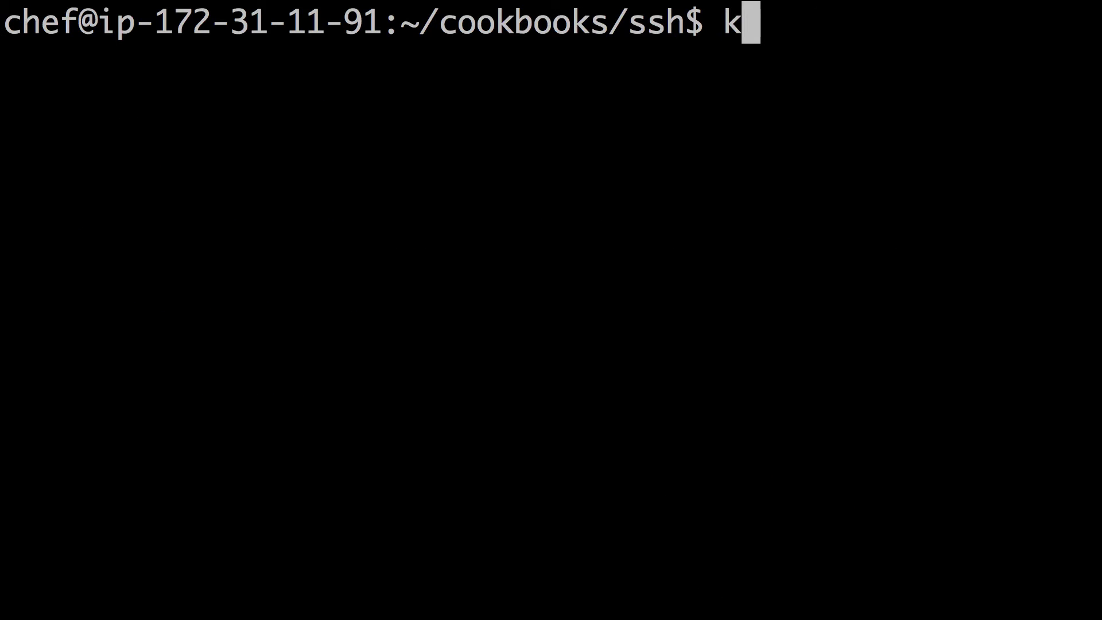
pyautogui.write('hen converge')
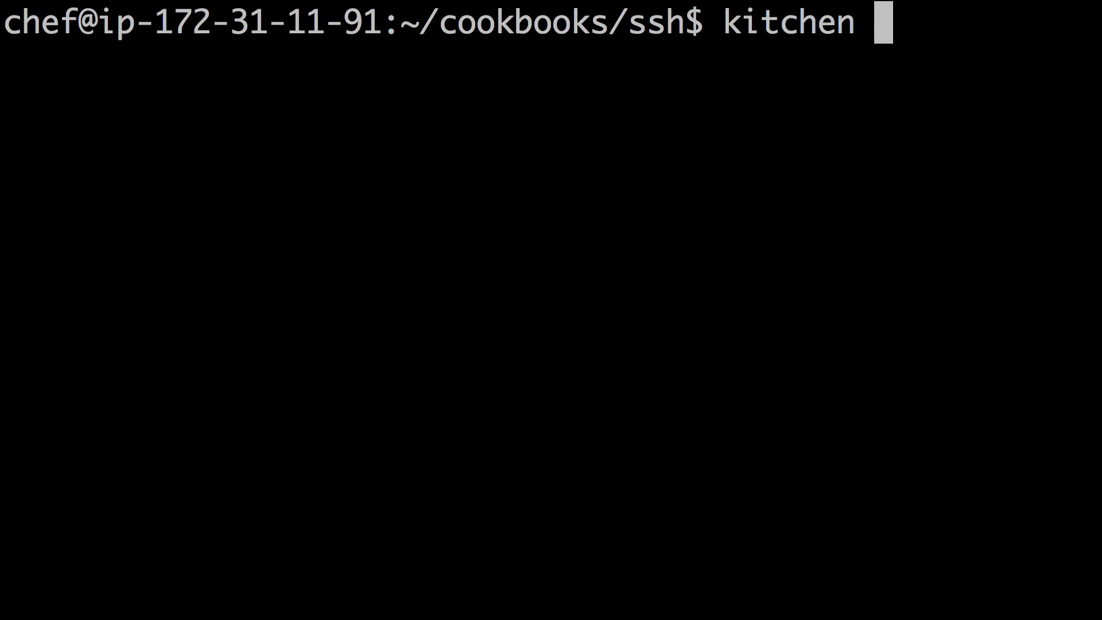
pyautogui.press('Return')
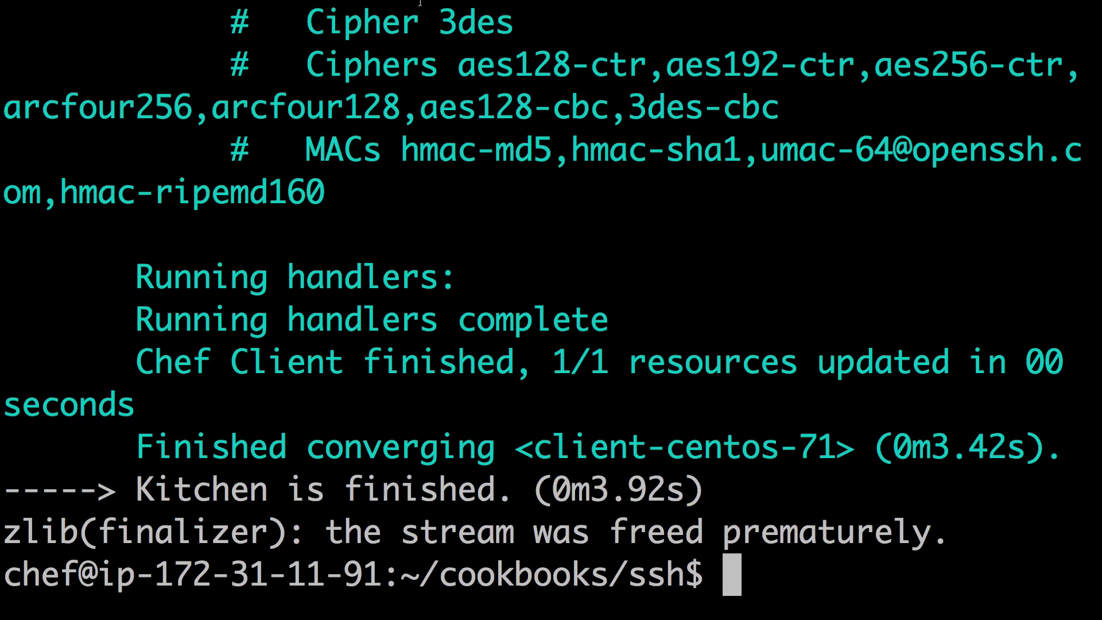
pyautogui.scroll(5, 450, 142)
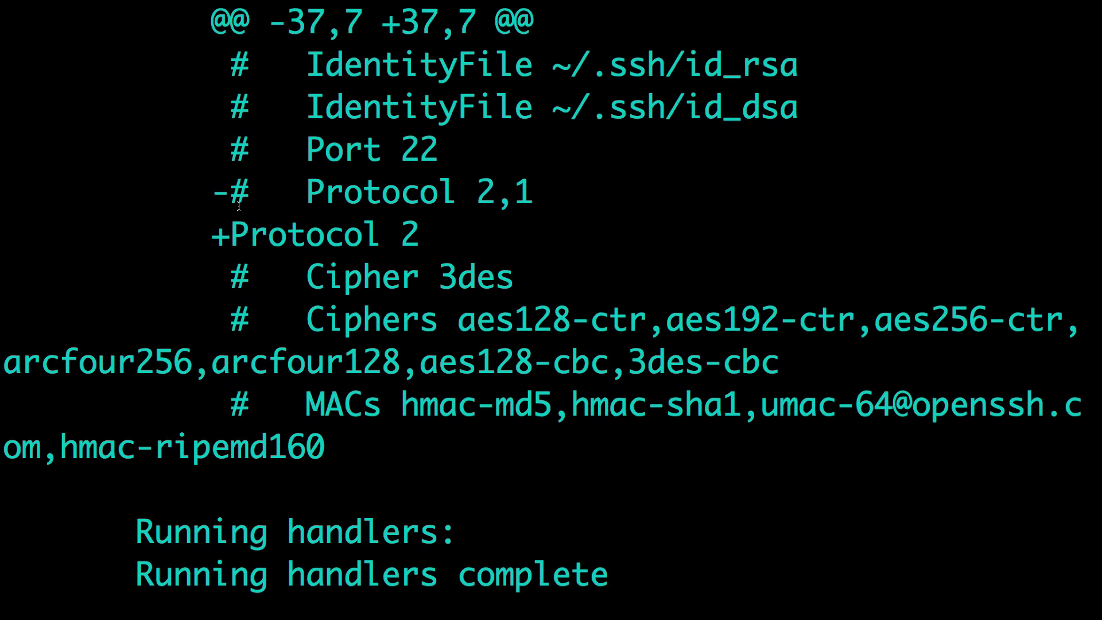
pyautogui.moveTo(193, 195); pyautogui.dragTo(457, 212)
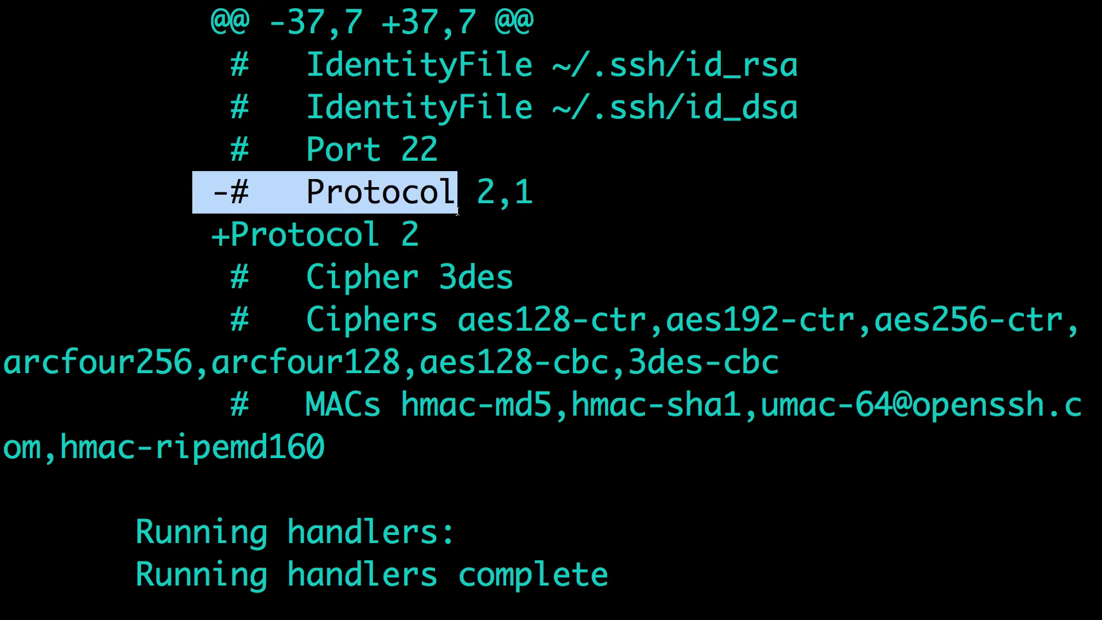
# Rerun the client_spec.rb InSpec test against docker://6 on a cleared terminal and examine the test result
pyautogui.press('Up')
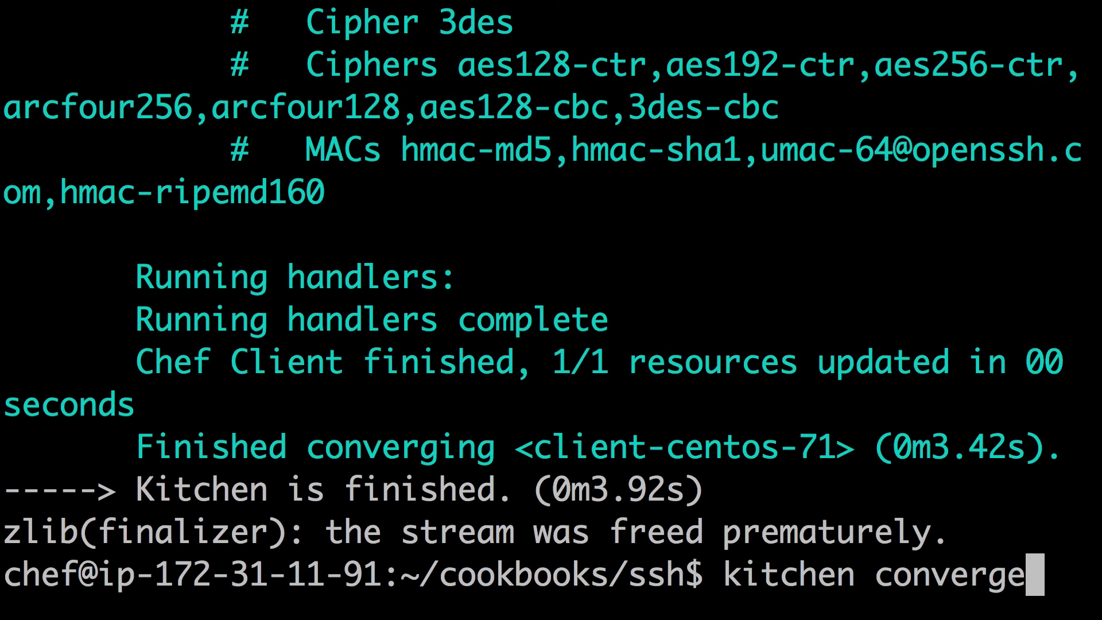
pyautogui.press('Up')
pyautogui.hotkey('ctrl', 'l')
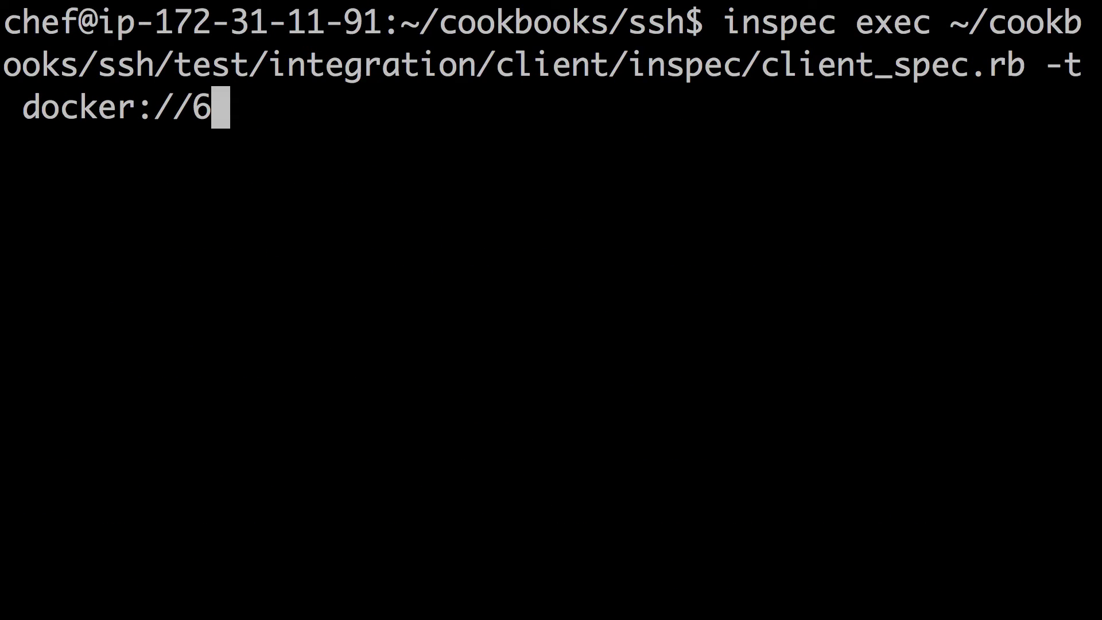
pyautogui.press('Return')
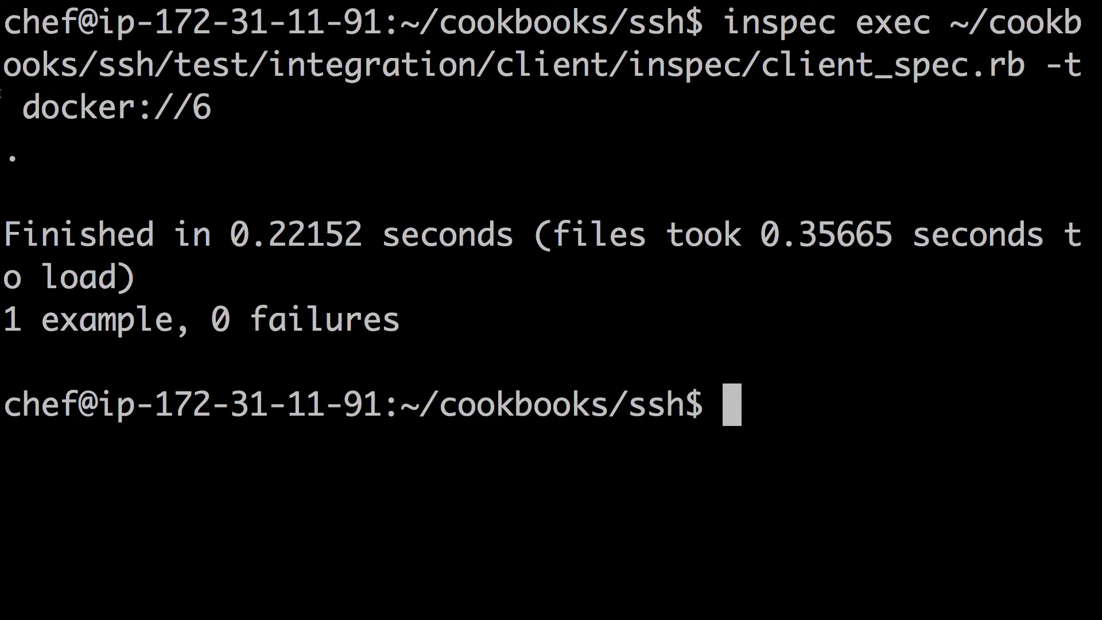
pyautogui.moveTo(59, 178); pyautogui.dragTo(5, 138)
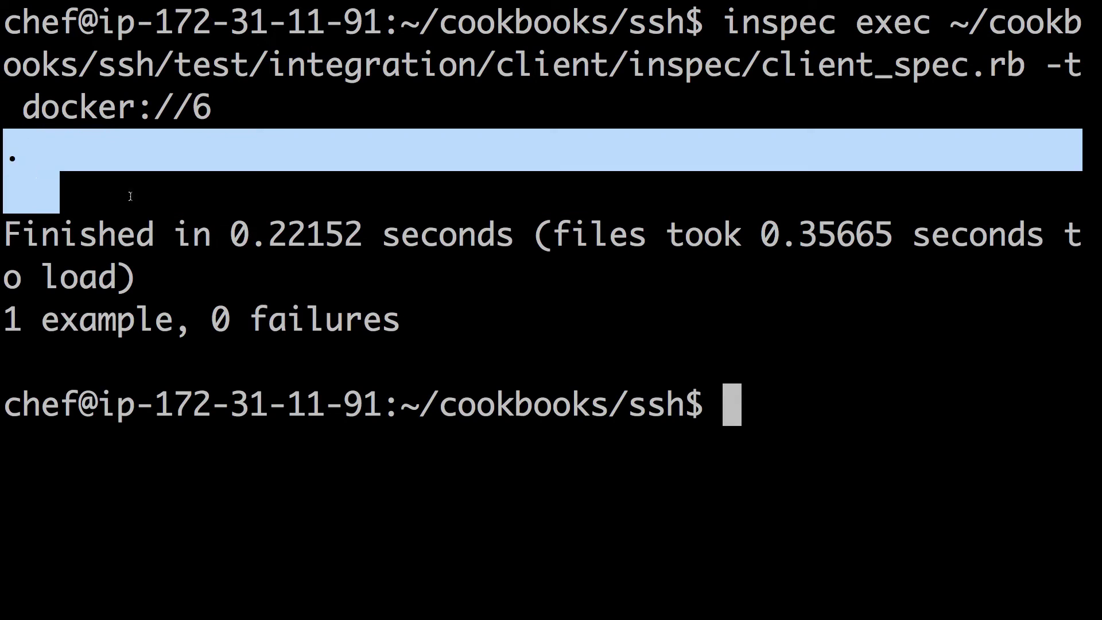
pyautogui.click(12, 159)
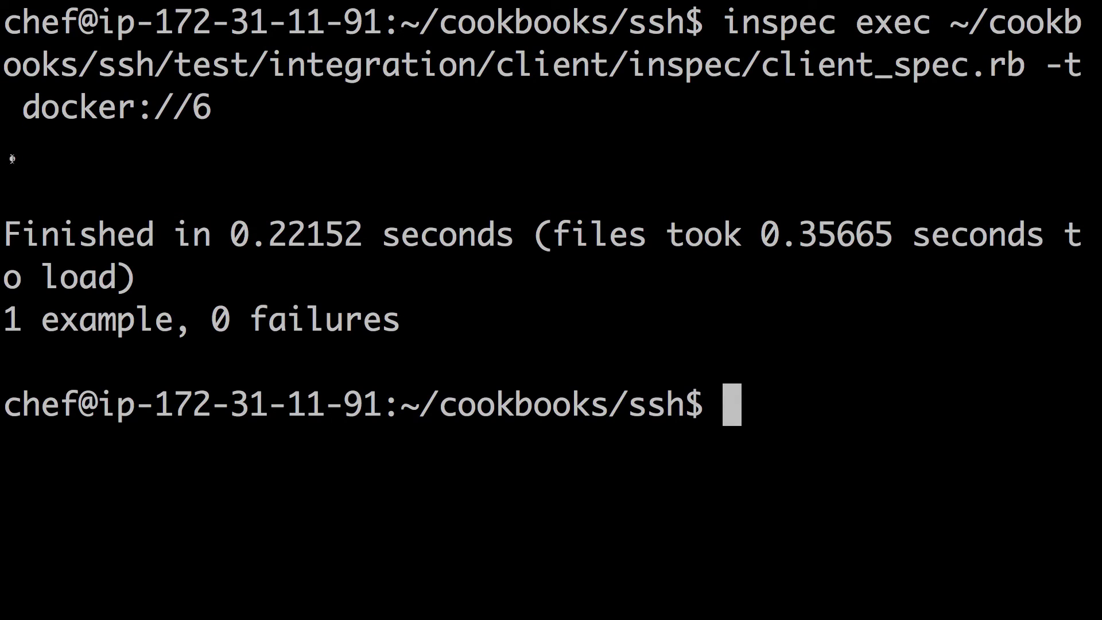
pyautogui.moveTo(12, 159); pyautogui.dragTo(20, 159)
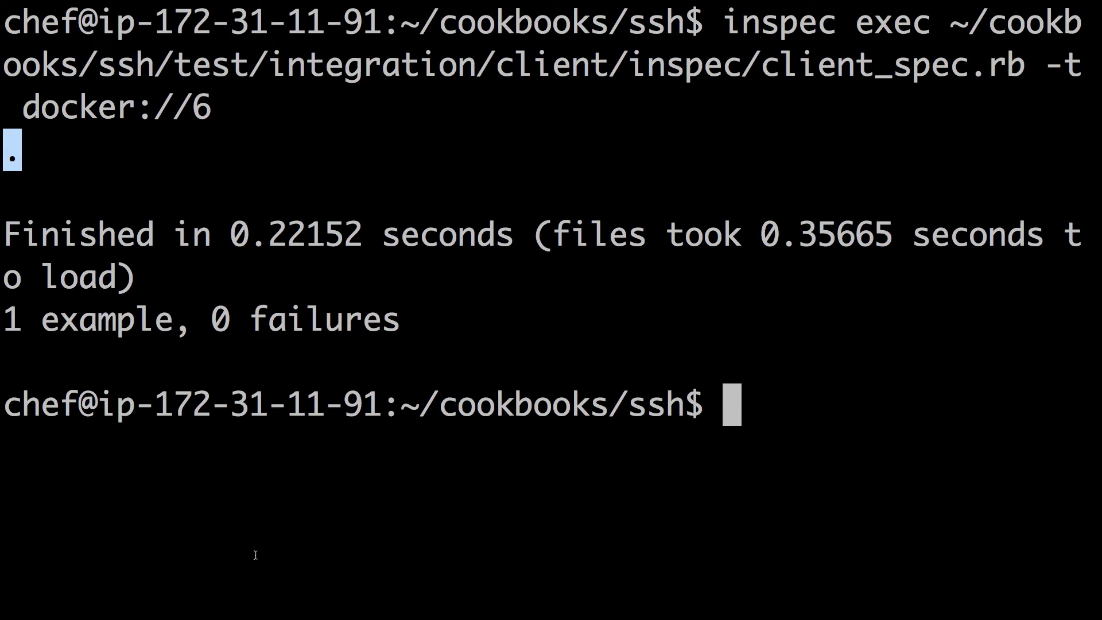
# Clear the InSpec test output from the terminal
pyautogui.write('clar')
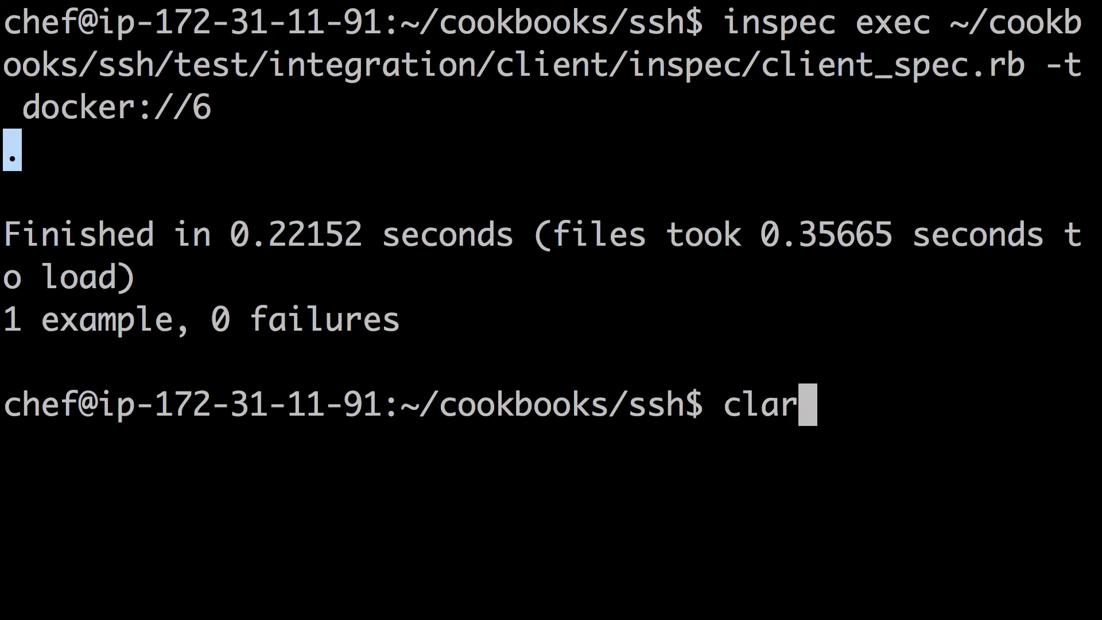
pyautogui.press('BackSpace')
pyautogui.press('BackSpace')
pyautogui.write('ear')
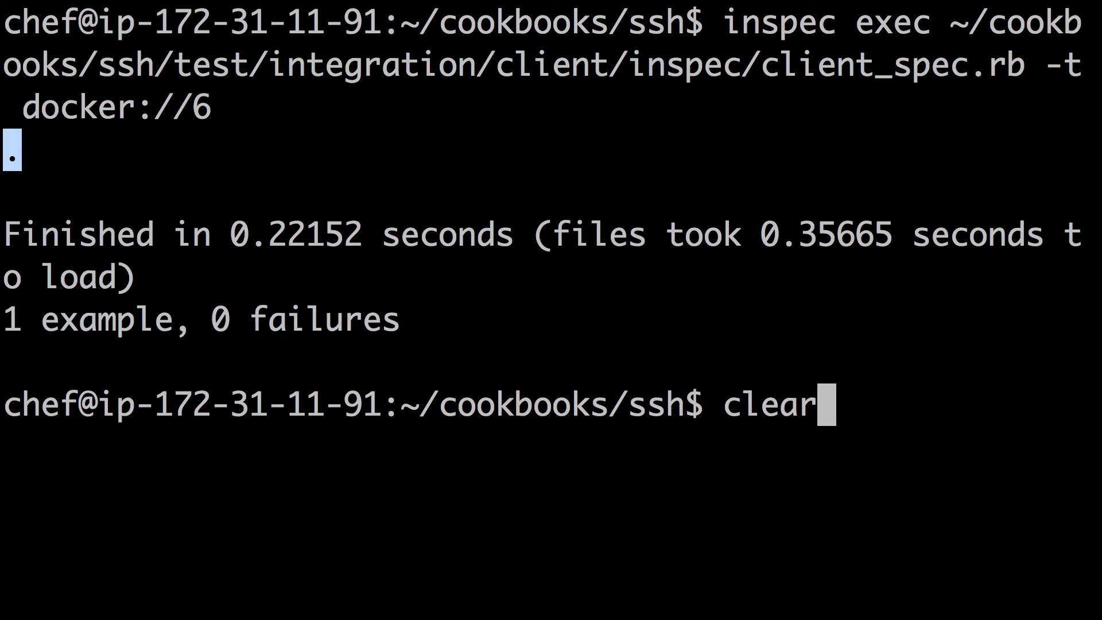
pyautogui.press('Return')
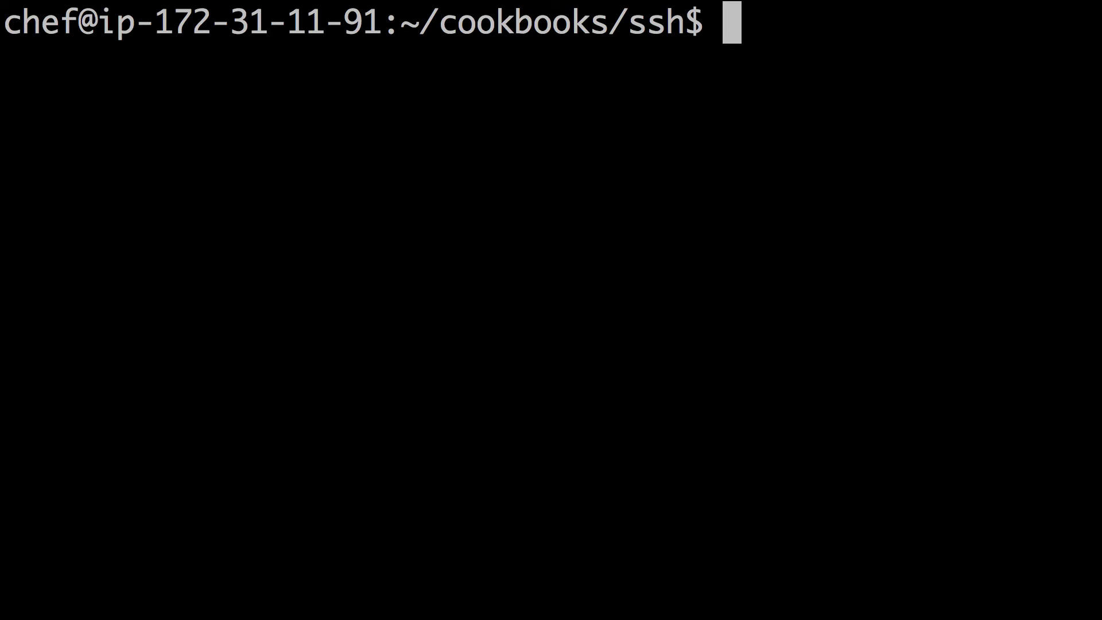
# Recreate and converge the test instance by running kitchen destroy && kitchen converge as one command line
pyautogui.write('kitche')
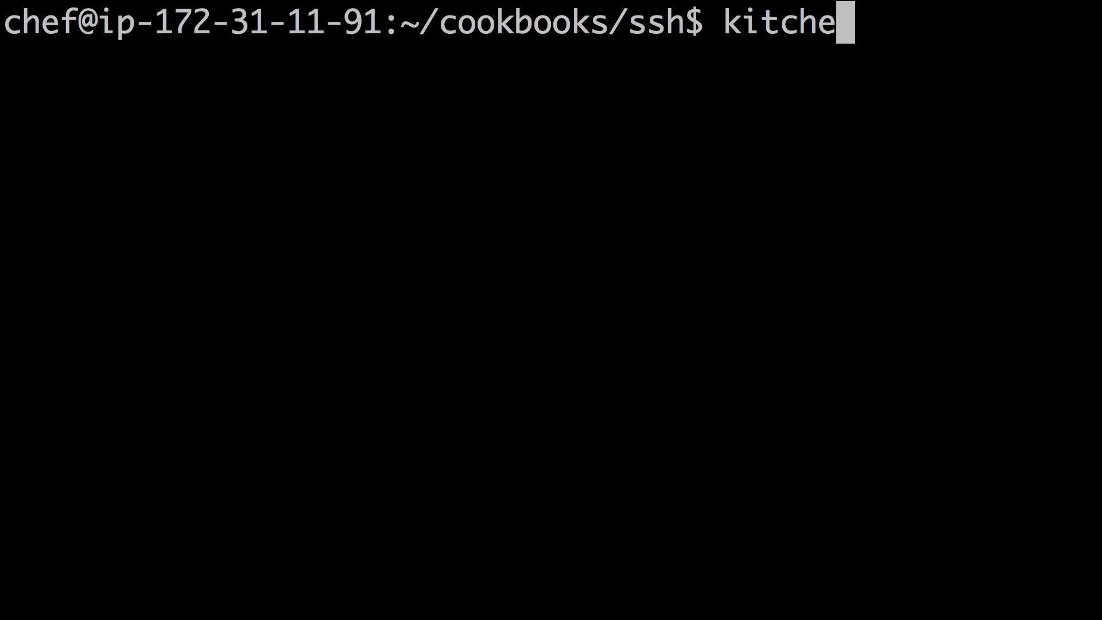
pyautogui.write('n test')
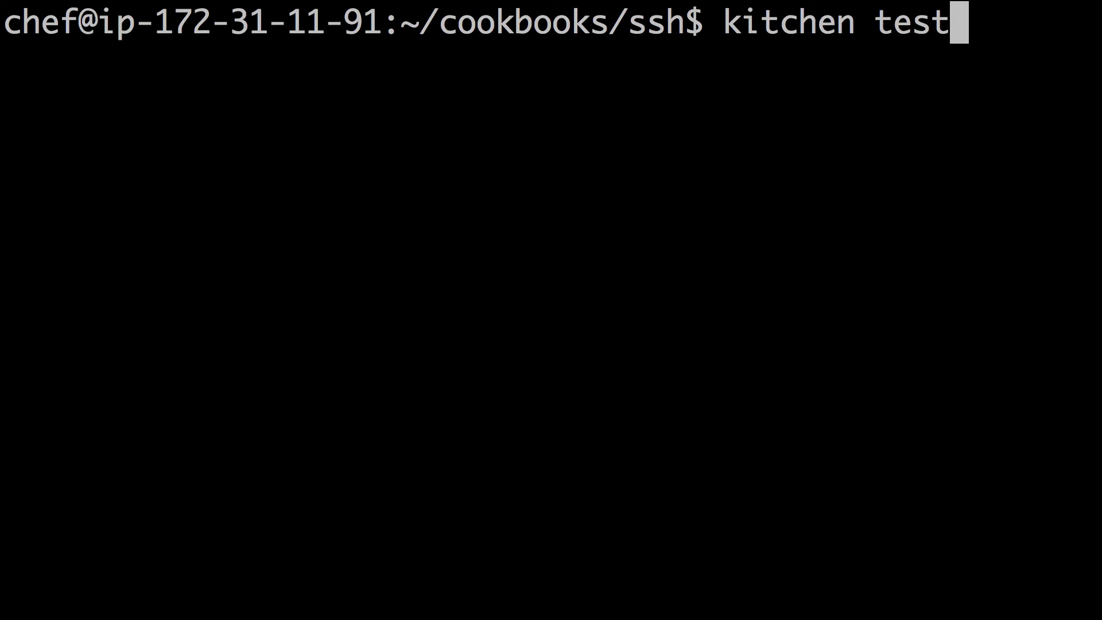
pyautogui.press('BackSpace')
pyautogui.press('BackSpace')
pyautogui.press('BackSpace')
pyautogui.press('BackSpace')
pyautogui.write('de')
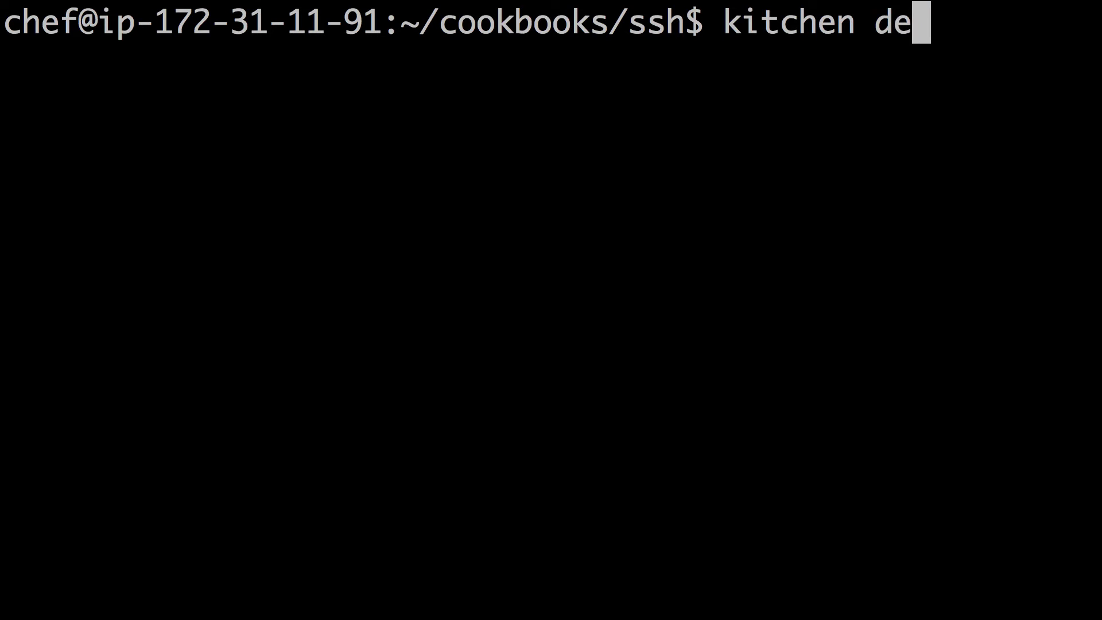
pyautogui.write('stroy && c')
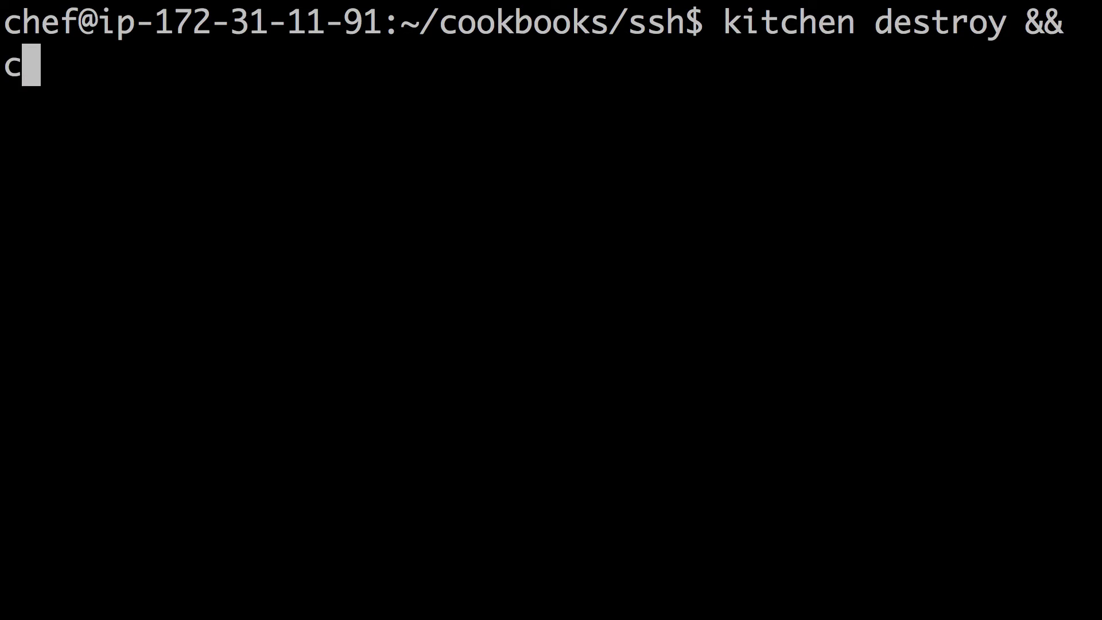
pyautogui.press('BackSpace')
pyautogui.write('kitchen ')
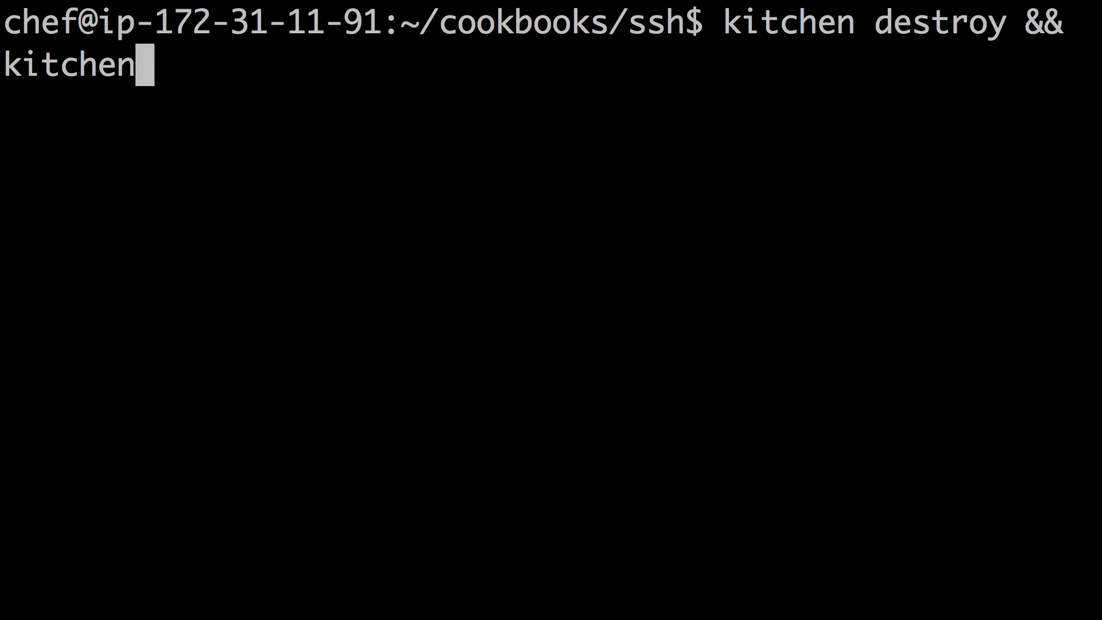
pyautogui.write('conf')
pyautogui.press('BackSpace')
pyautogui.write('ver')
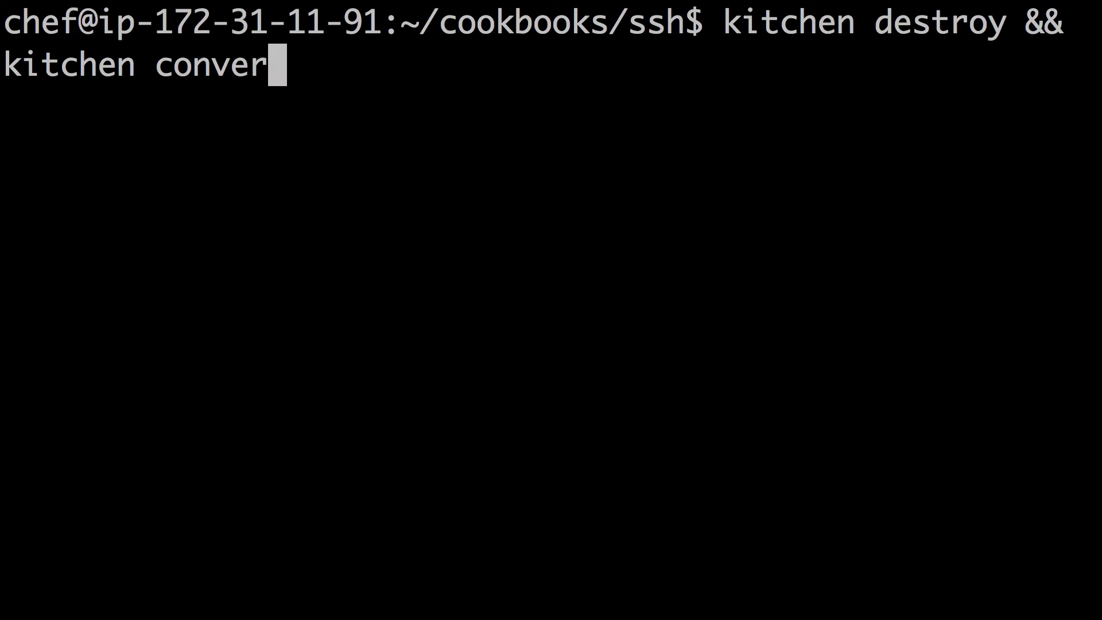
pyautogui.press('BackSpace')
pyautogui.write('rge')
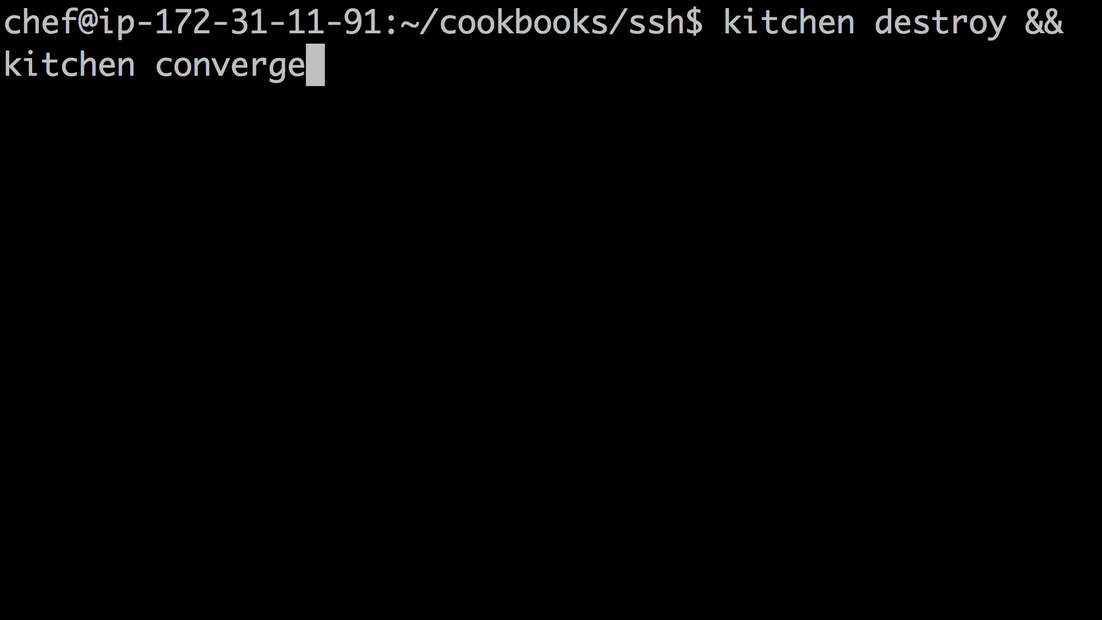
pyautogui.press('Return')
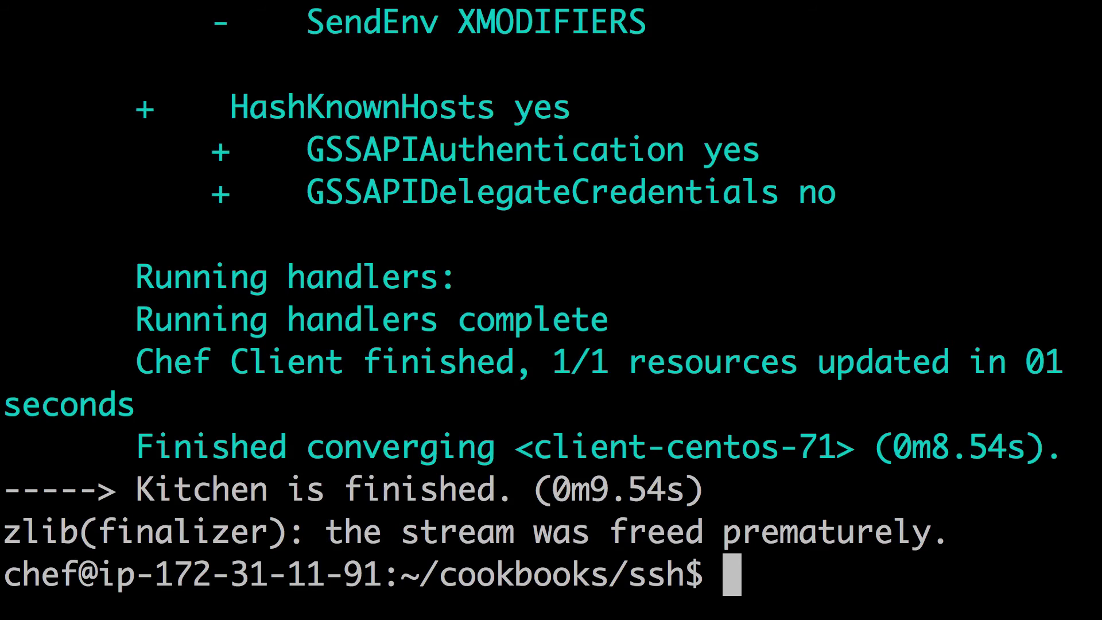
# Clear the terminal and list the running Docker containers with sudo docker ps
pyautogui.hotkey('ctrl', 'l')
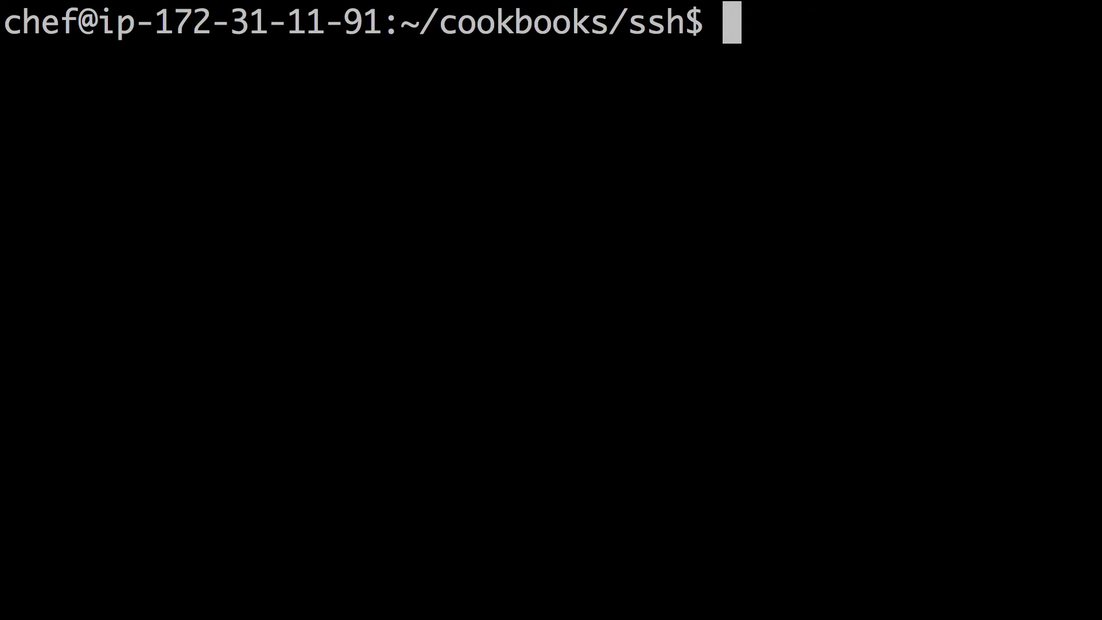
pyautogui.write('sudo s')
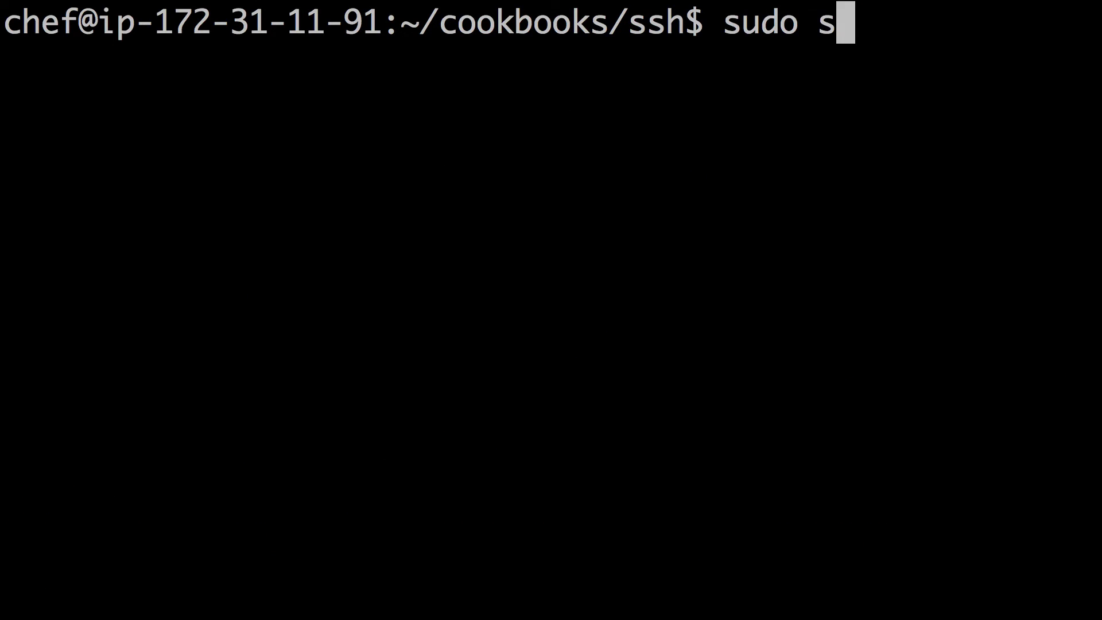
pyautogui.press('BackSpace')
pyautogui.write('docker ps')
pyautogui.press('Return')
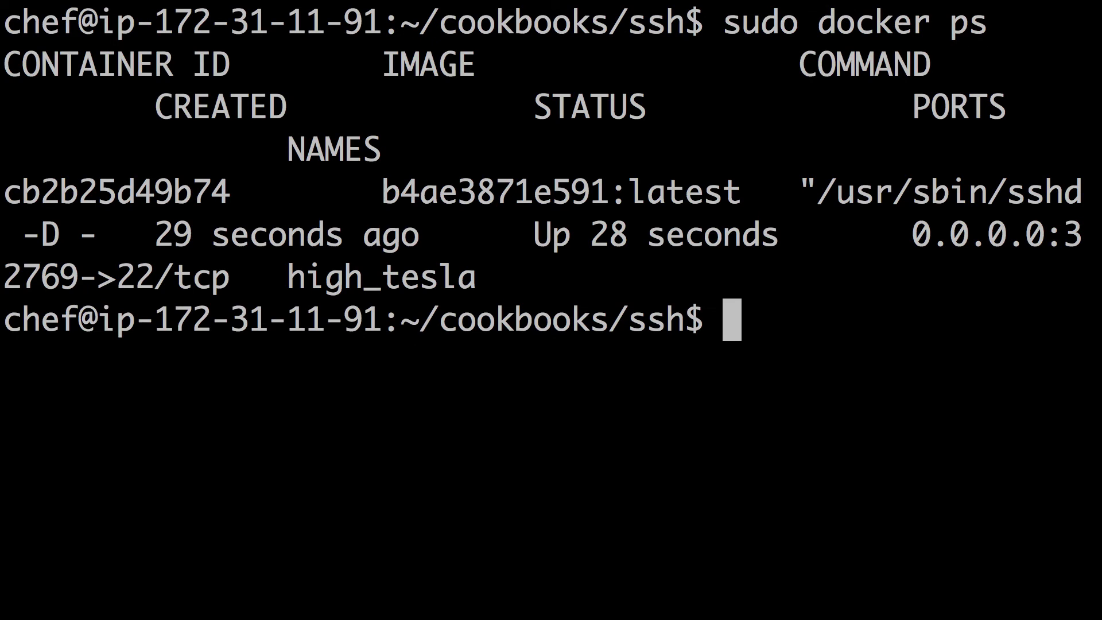
# Rerun the client_spec.rb InSpec test with its target changed to docker://c
pyautogui.press('Up')
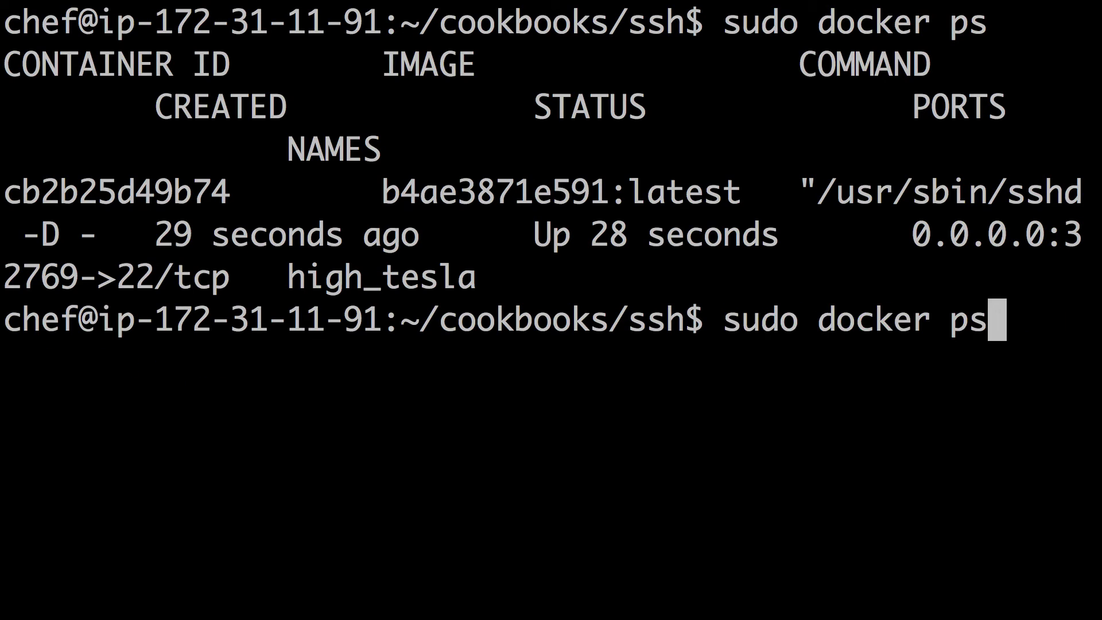
pyautogui.press('Up')
pyautogui.press('Up')
pyautogui.press('BackSpace')
pyautogui.write('c')
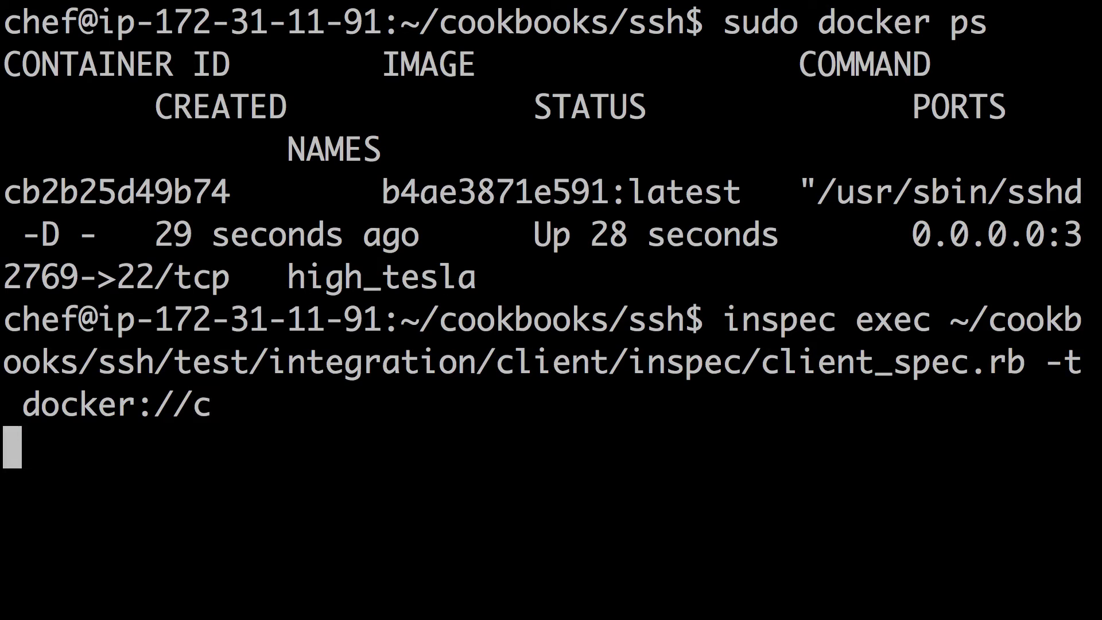
pyautogui.press('Return')
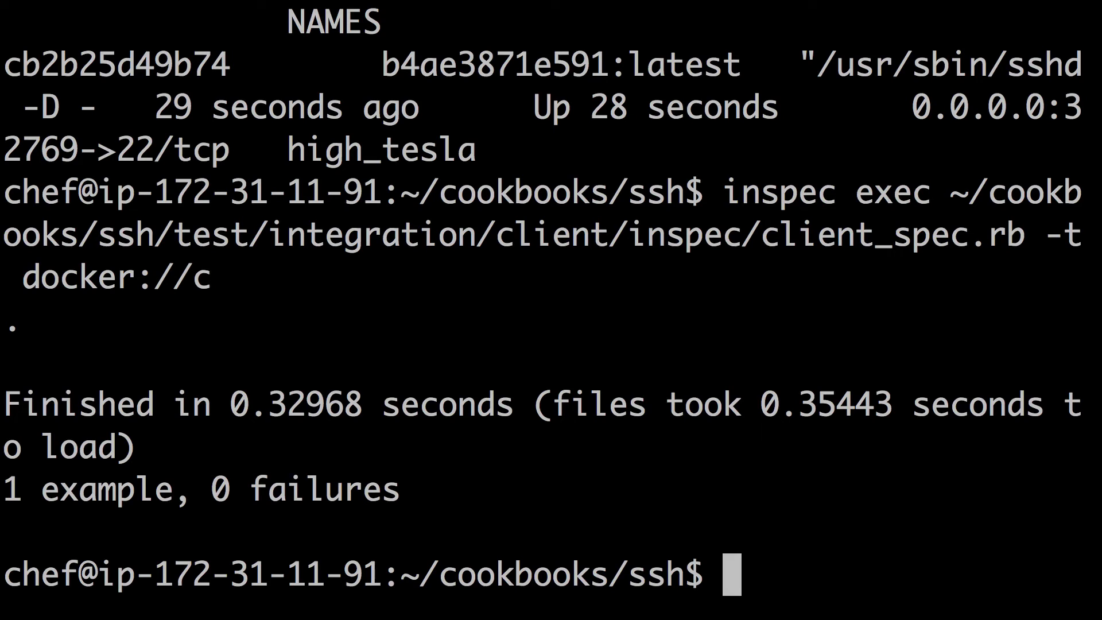
pyautogui.hotkey('ctrl', 'l')
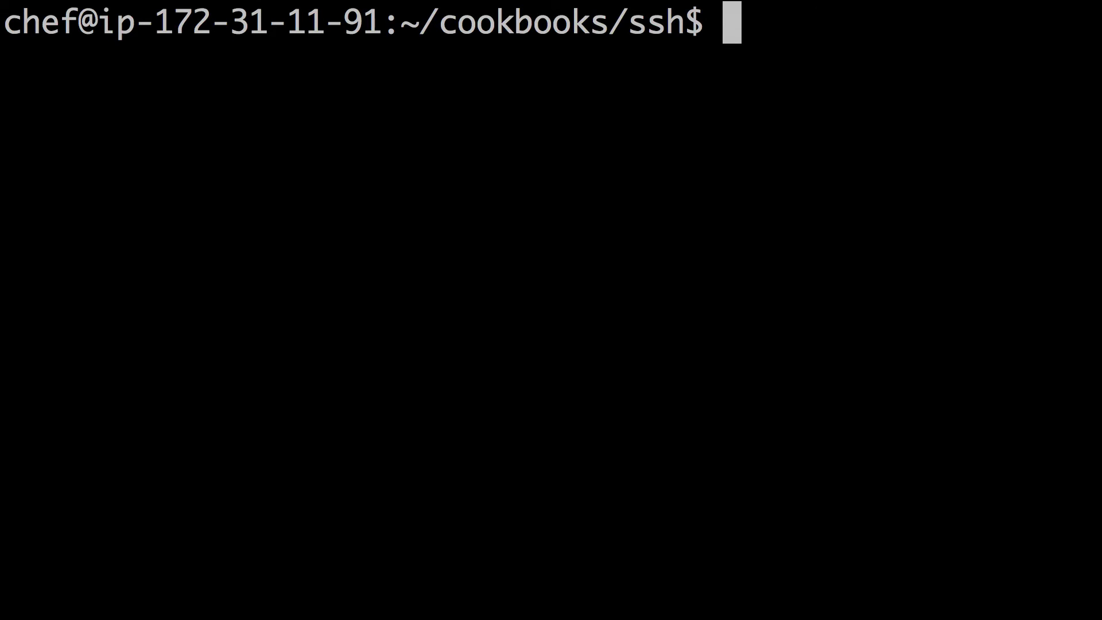
pyautogui.write('chef-cl')
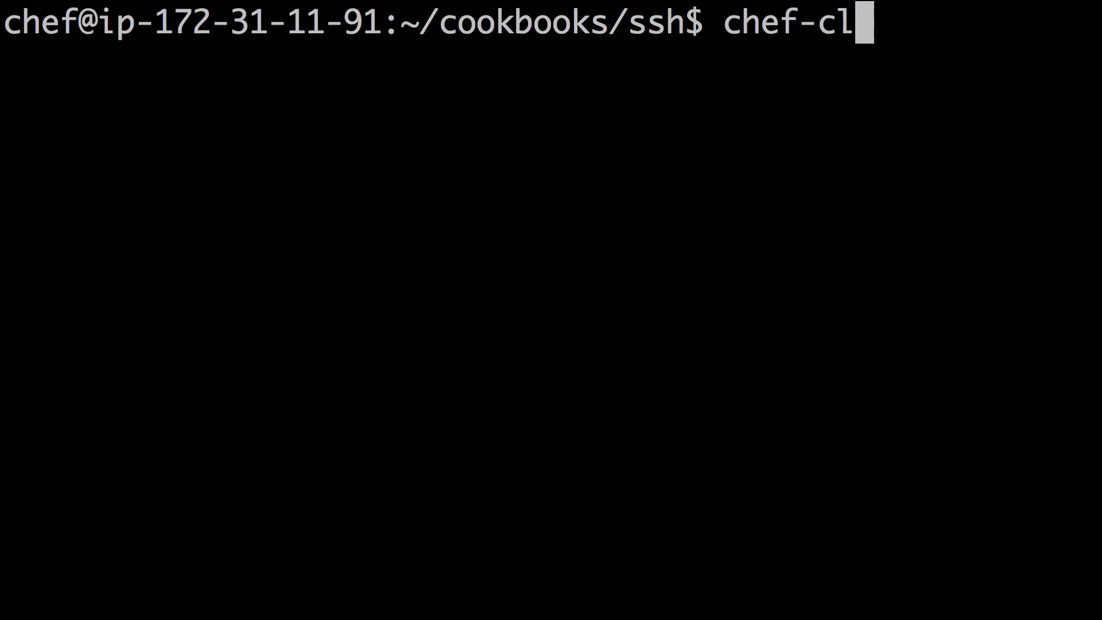
pyautogui.write('ine')
pyautogui.press('BackSpace')
pyautogui.press('BackSpace')
pyautogui.write('ent')
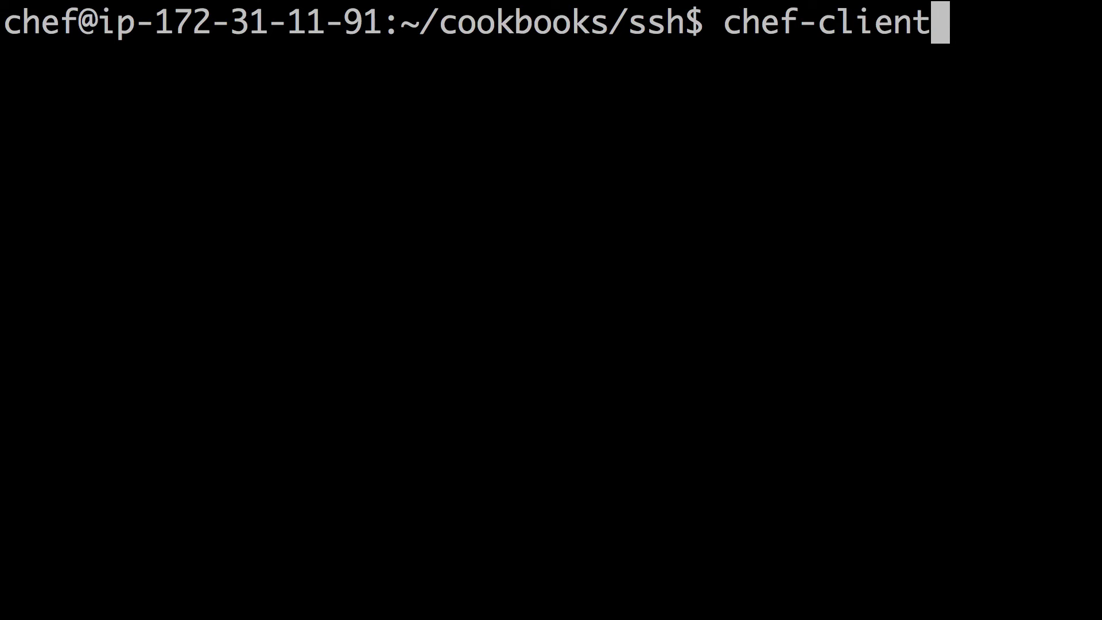
pyautogui.write(' --local ')
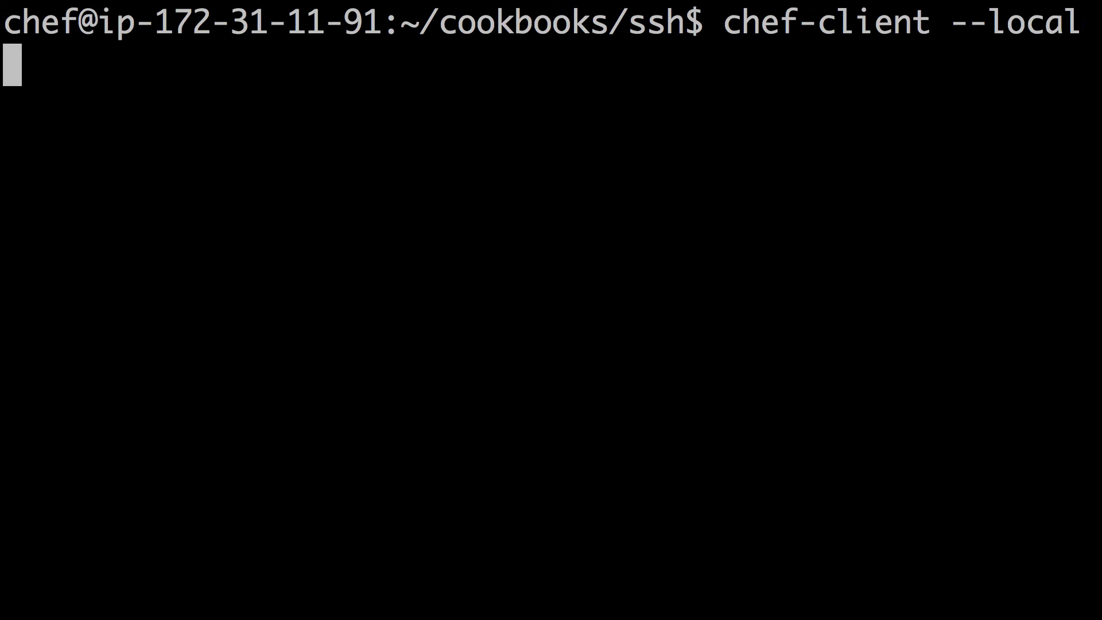
pyautogui.write('-mode ')
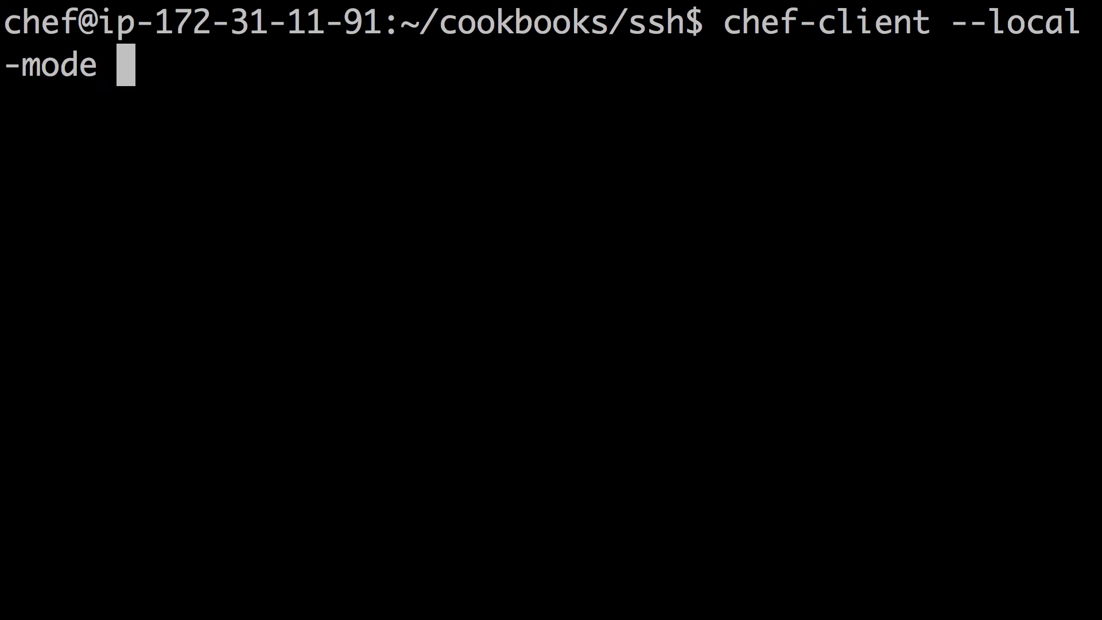
pyautogui.write('-r ')
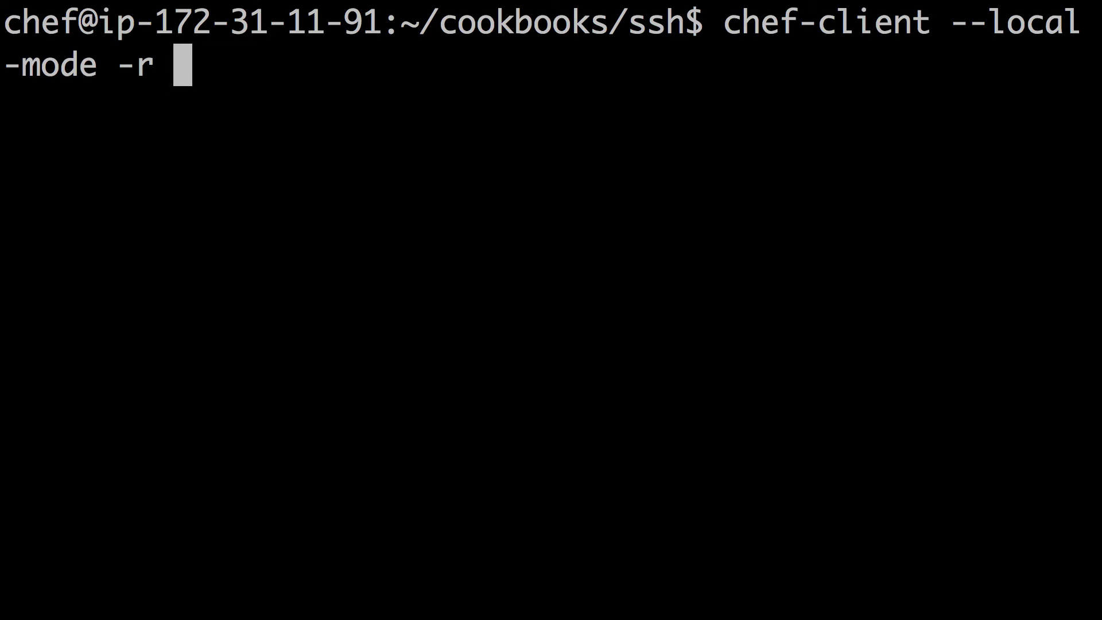
pyautogui.write('"rec')
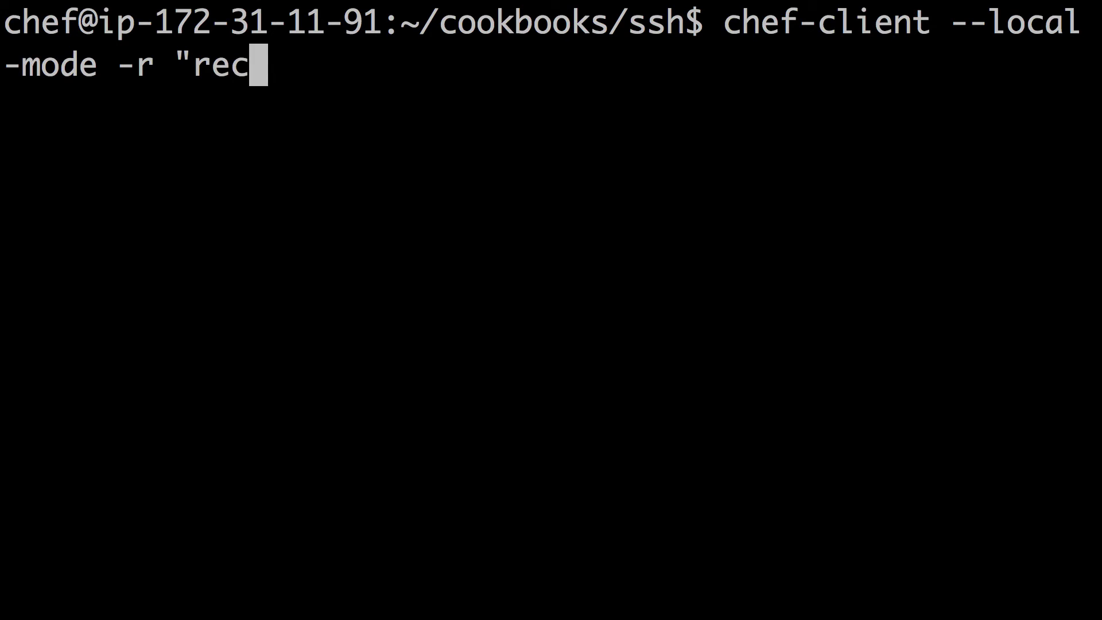
pyautogui.hotkey('ctrl', 'c')
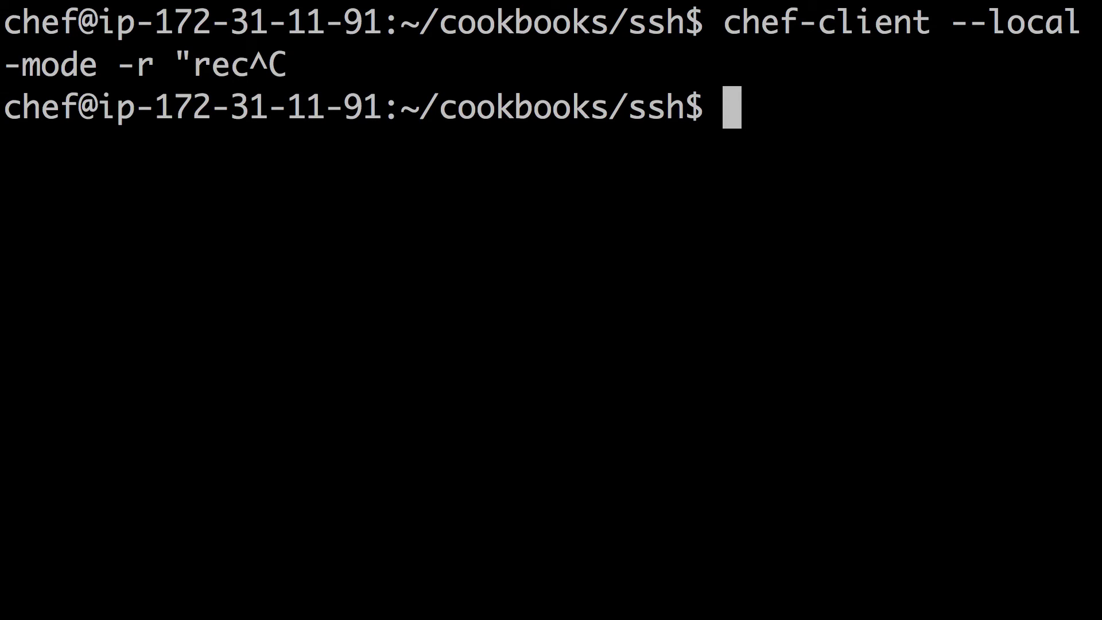
# Change to the home directory and clear the terminal
pyautogui.write('cd')
pyautogui.press('Return')
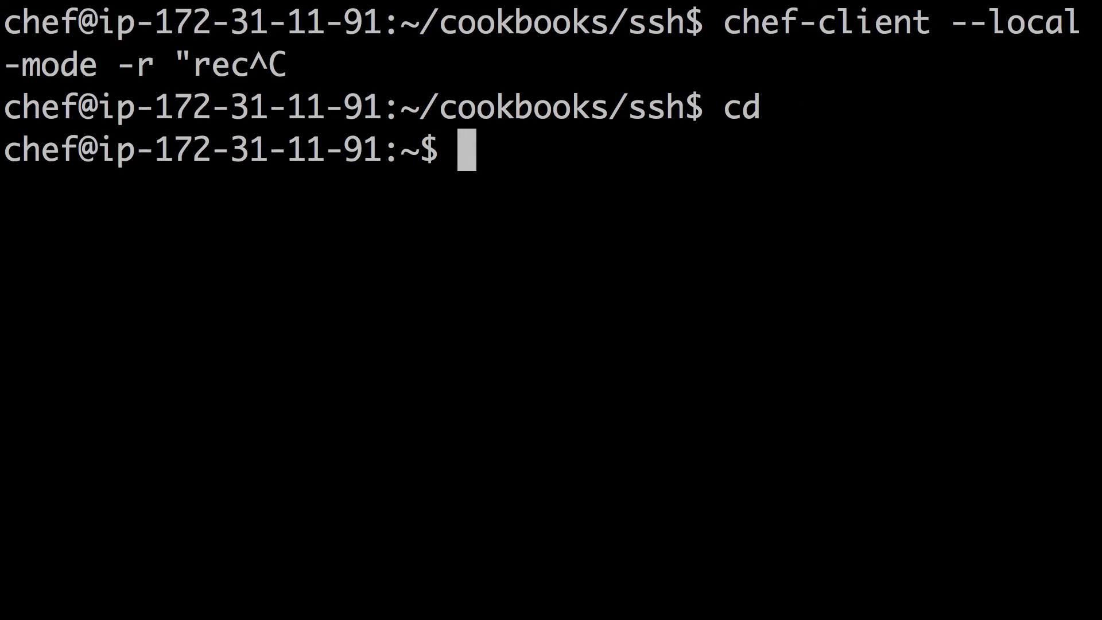
pyautogui.write('clear')
pyautogui.press('Return')
pyautogui.write('pwd')
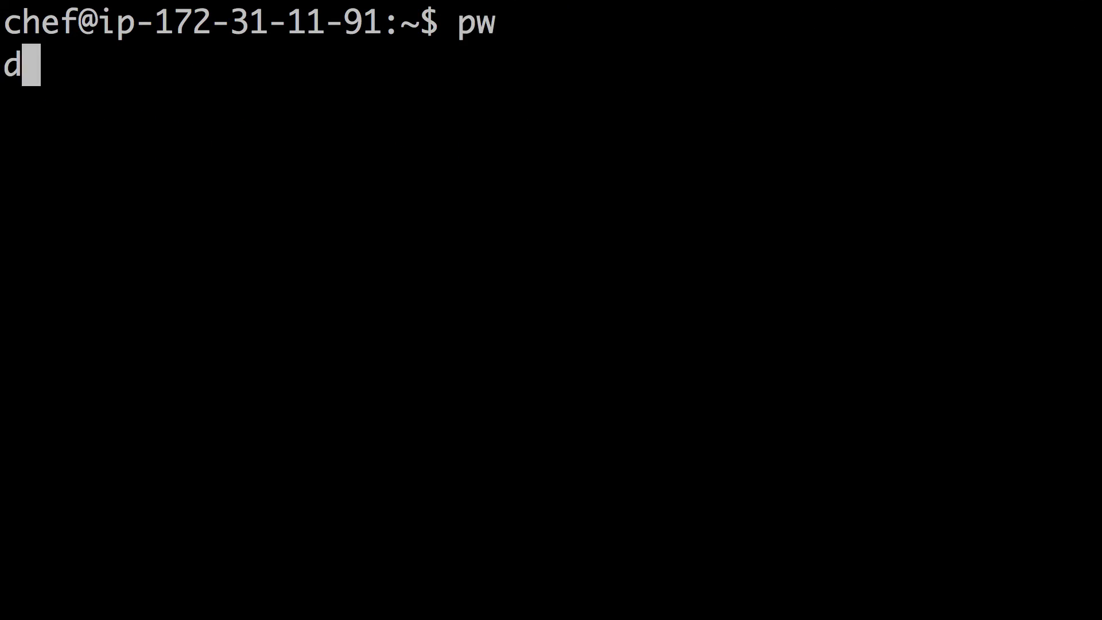
pyautogui.press('Return')
pyautogui.write('dcl')
pyautogui.press('BackSpace')
pyautogui.press('BackSpace')
pyautogui.press('BackSpace')
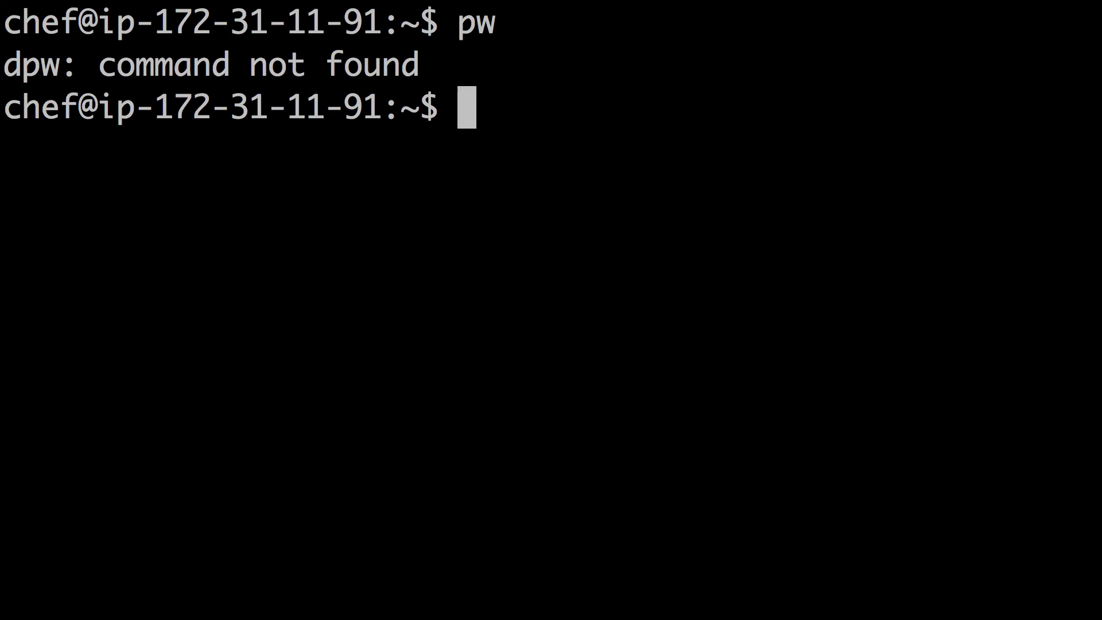
pyautogui.write('cle')
pyautogui.press('BackSpace')
pyautogui.press('BackSpace')
pyautogui.press('BackSpace')
# Clear the terminal, print the working directory with pwd and list the home directory's contents with ls
pyautogui.hotkey('ctrl', 'l')
pyautogui.write('ps')
pyautogui.press('BackSpace')
pyautogui.write('w')
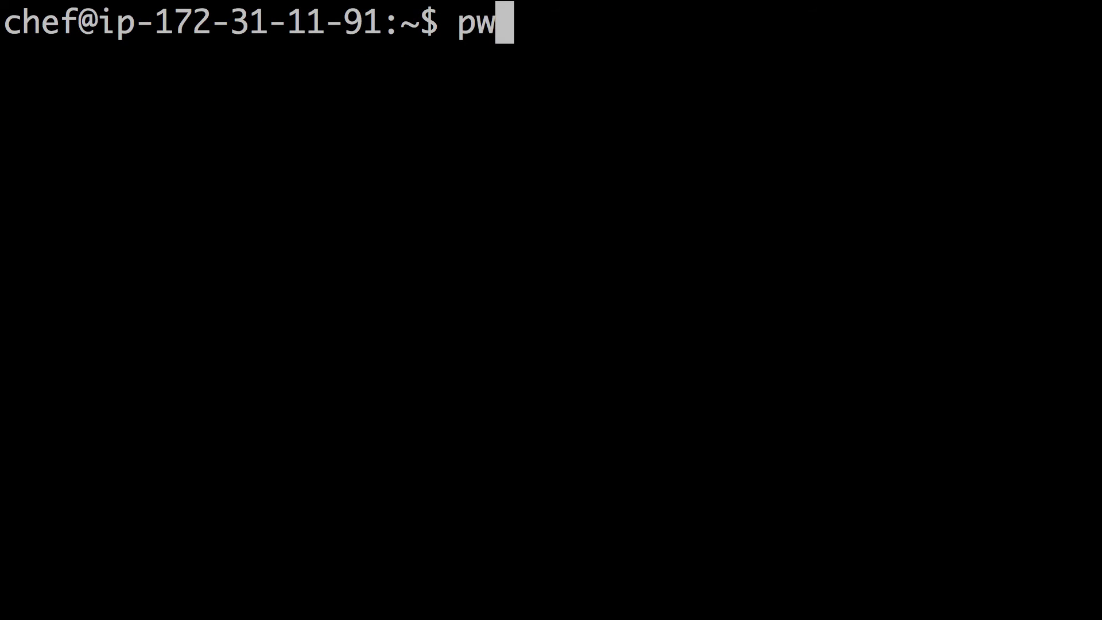
pyautogui.write('d')
pyautogui.press('Return')
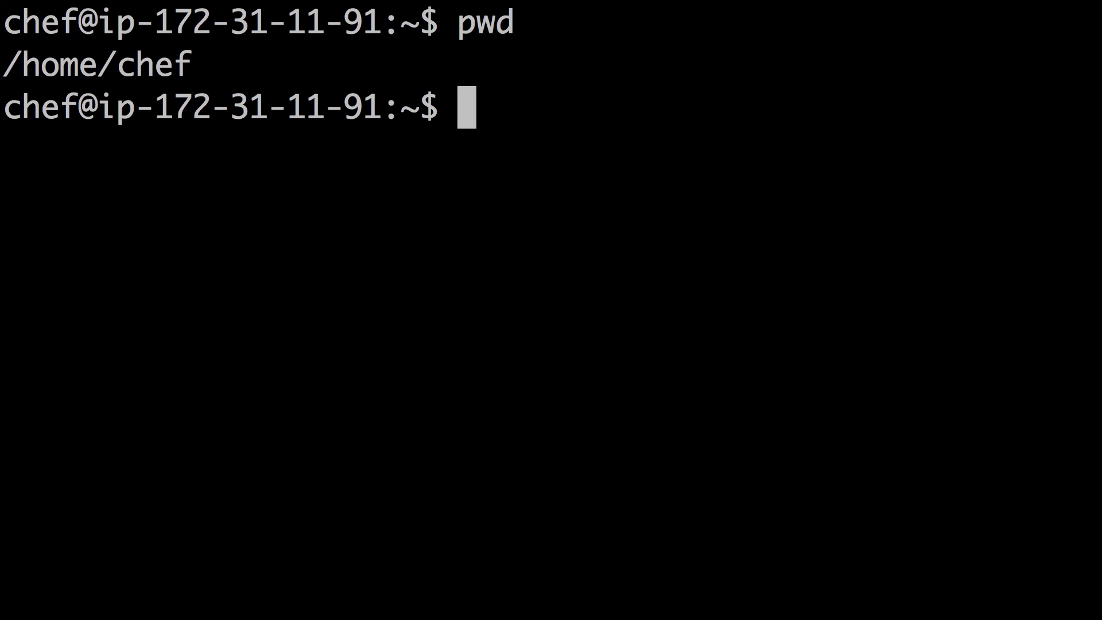
pyautogui.write('ls')
pyautogui.press('Return')
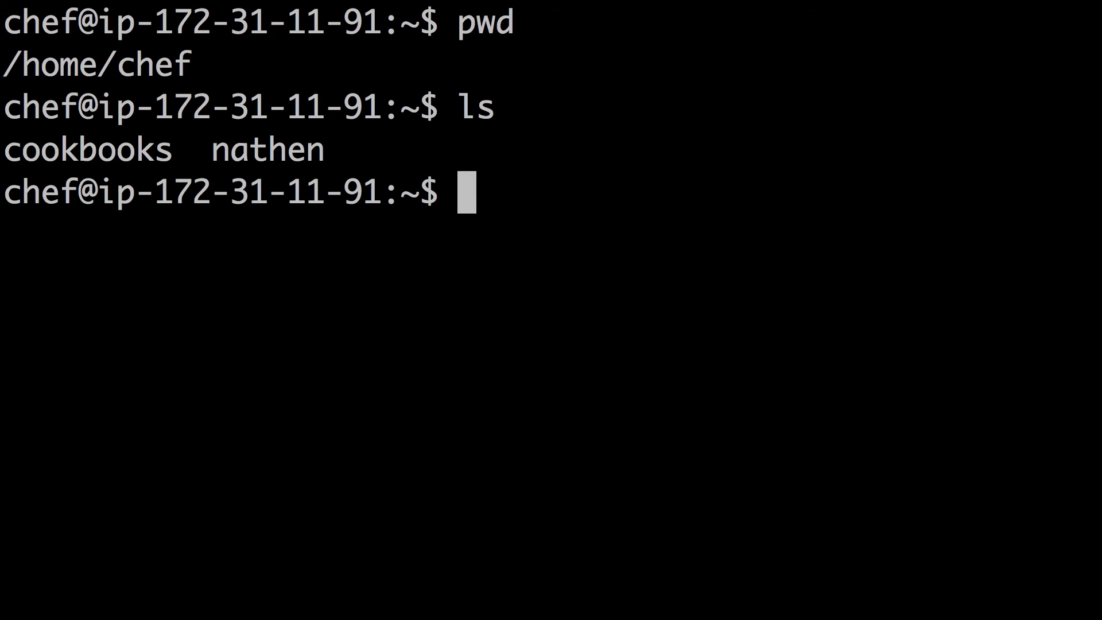
# Clear the terminal and recheck the current directory with pwd
pyautogui.hotkey('ctrl', 'l')
pyautogui.write('chef')
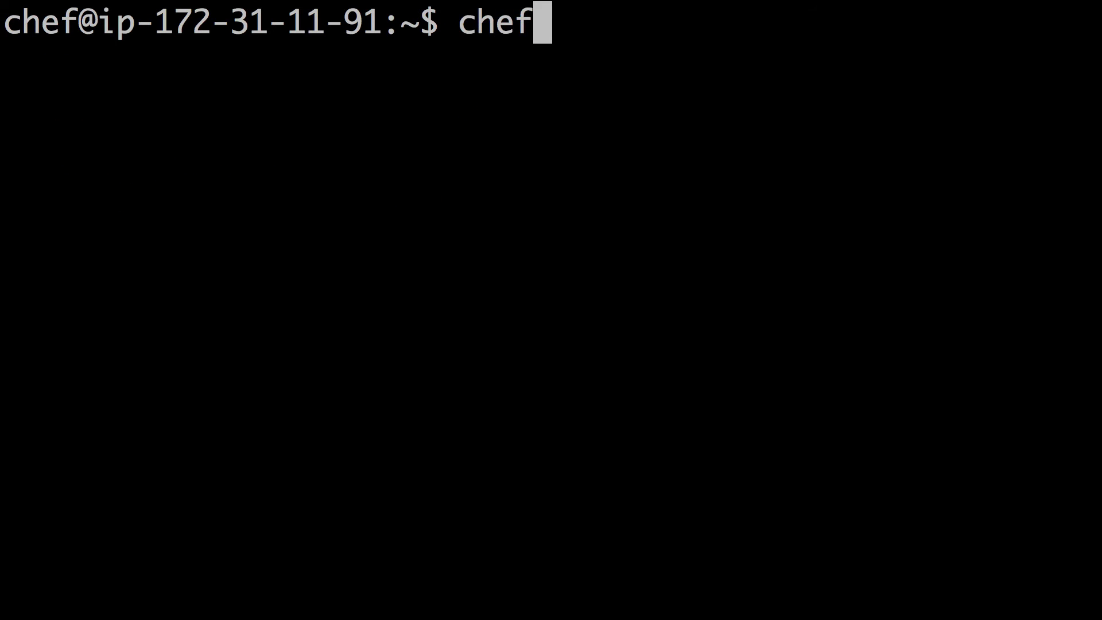
pyautogui.press('BackSpace')
pyautogui.press('BackSpace')
pyautogui.press('BackSpace')
pyautogui.press('BackSpace')
pyautogui.write('pwd')
pyautogui.press('Return')
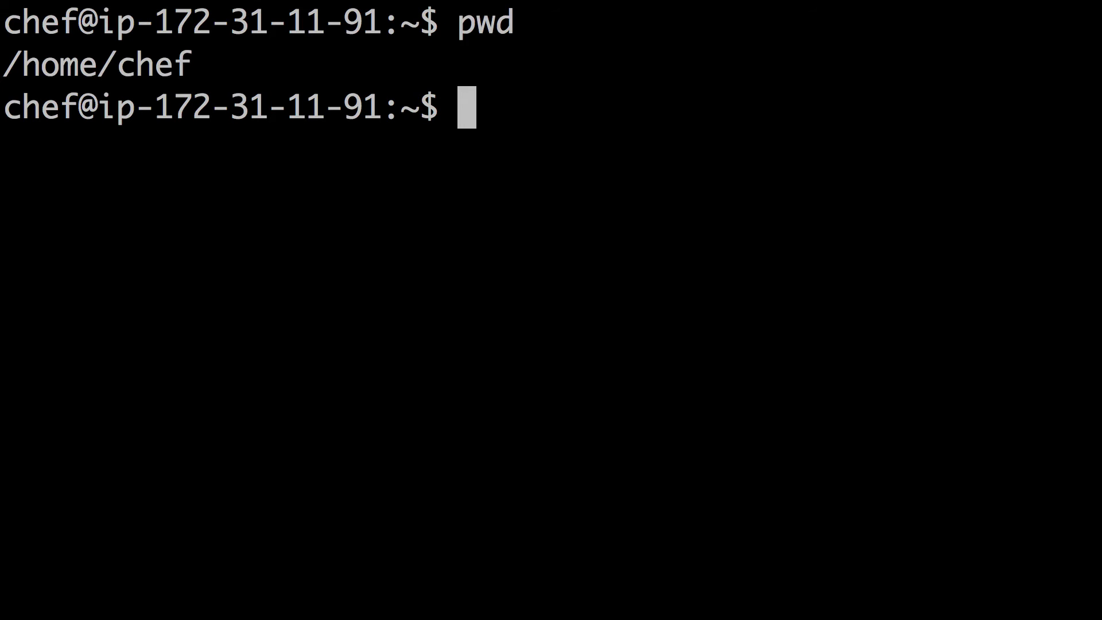
# Apply the SSH client recipe locally by running sudo chef-client --local-mode -r "recipe[ssh::client]"
pyautogui.write('sudo ')
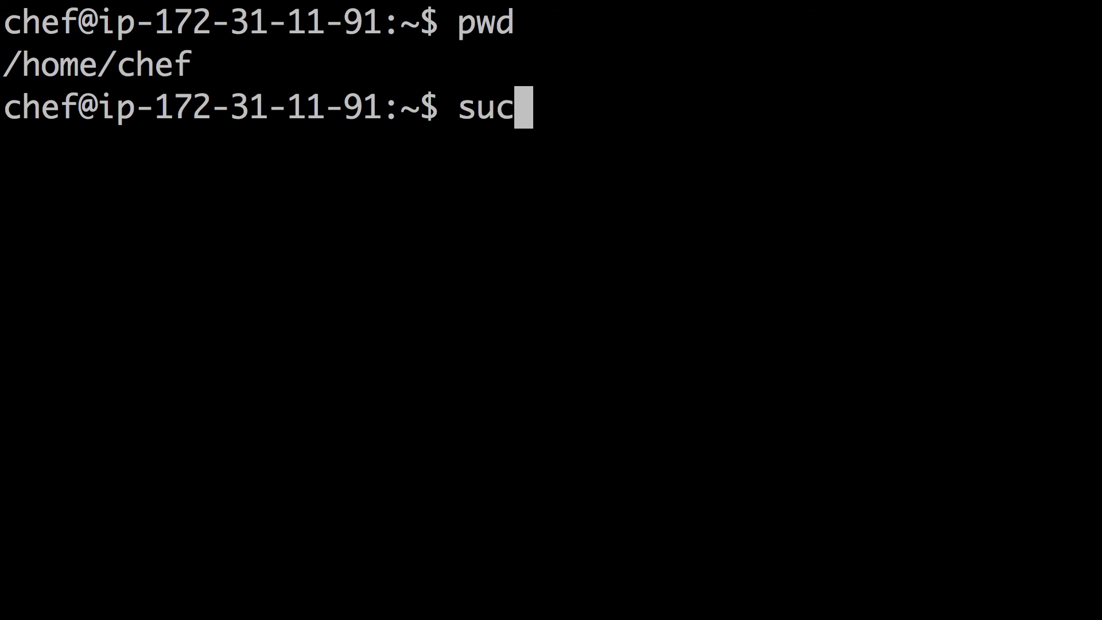
pyautogui.write('chef-clie')
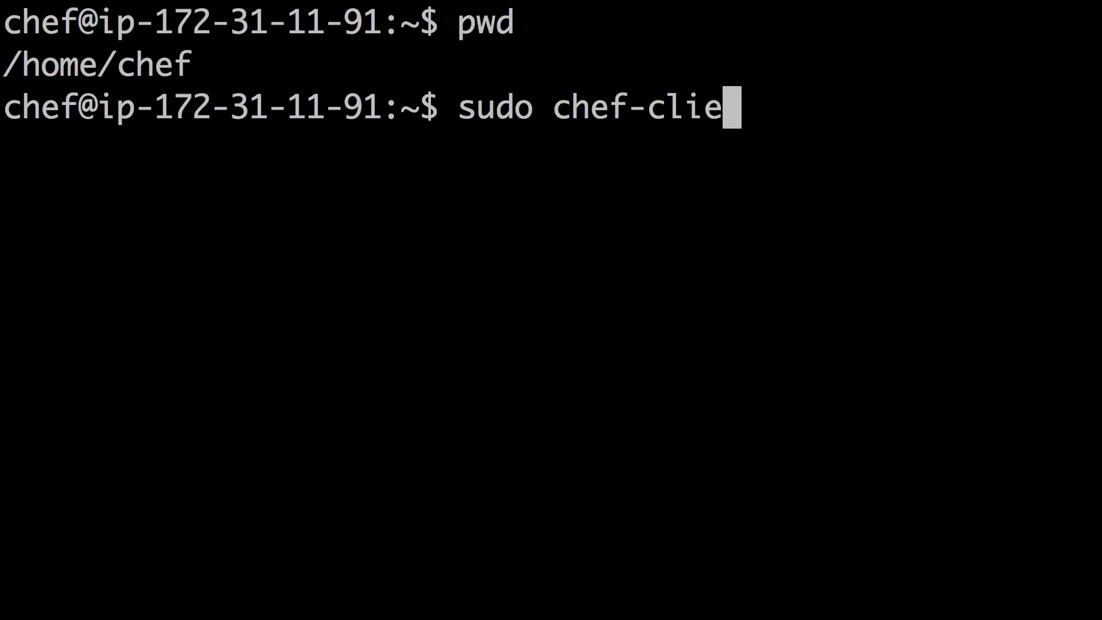
pyautogui.write('nt --logo')
pyautogui.press('BackSpace')
pyautogui.press('BackSpace')
pyautogui.write('co')
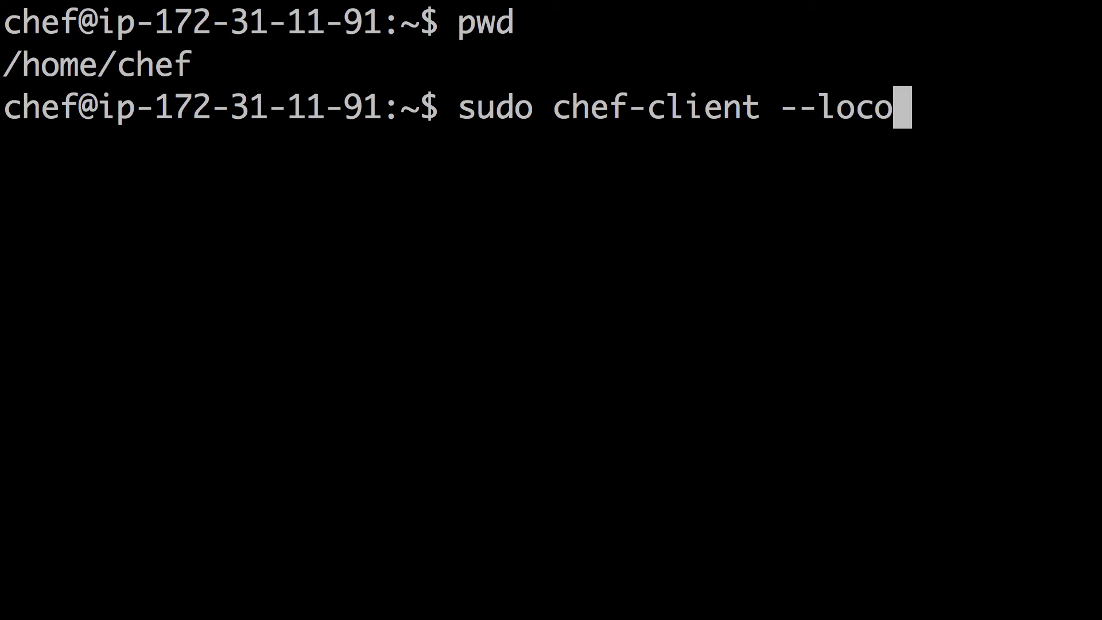
pyautogui.press('BackSpace')
pyautogui.write('al-mod')
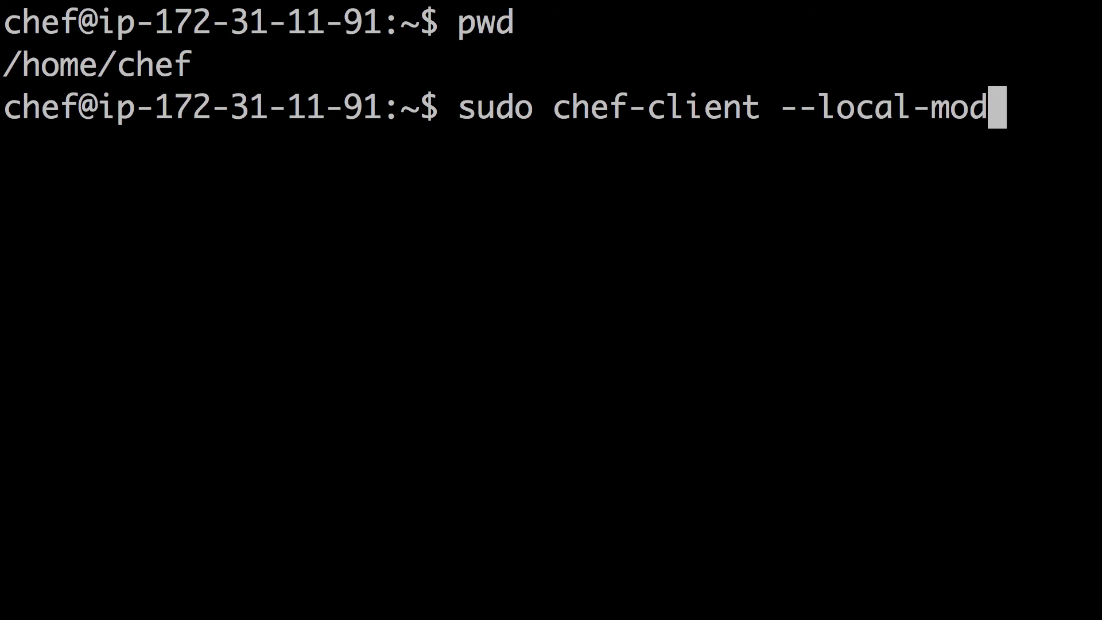
pyautogui.write('e -r')
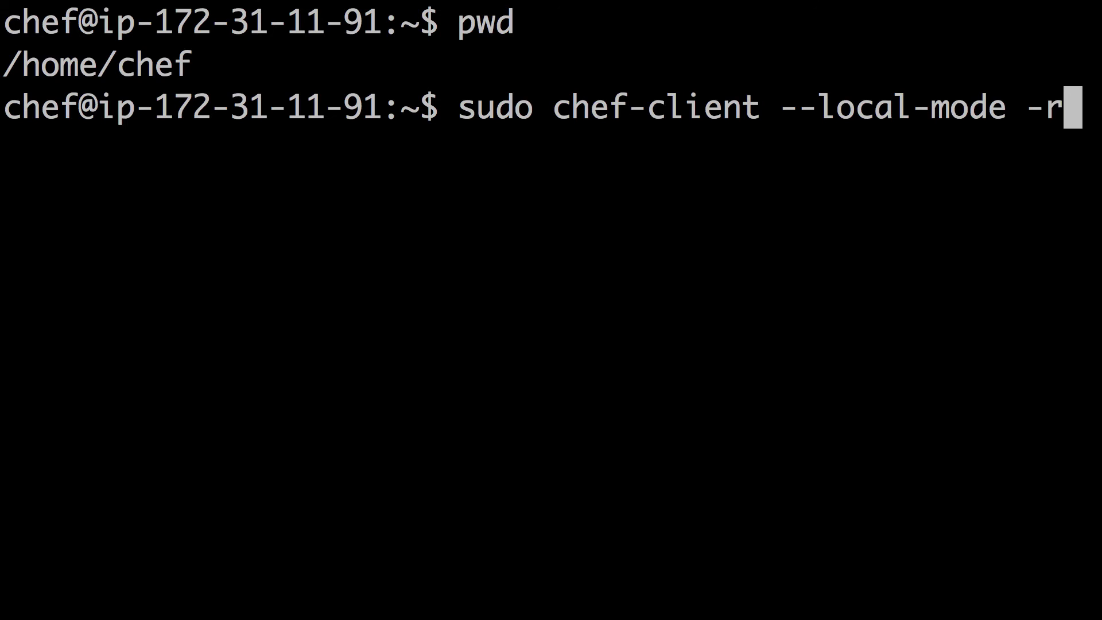
pyautogui.write(' "')
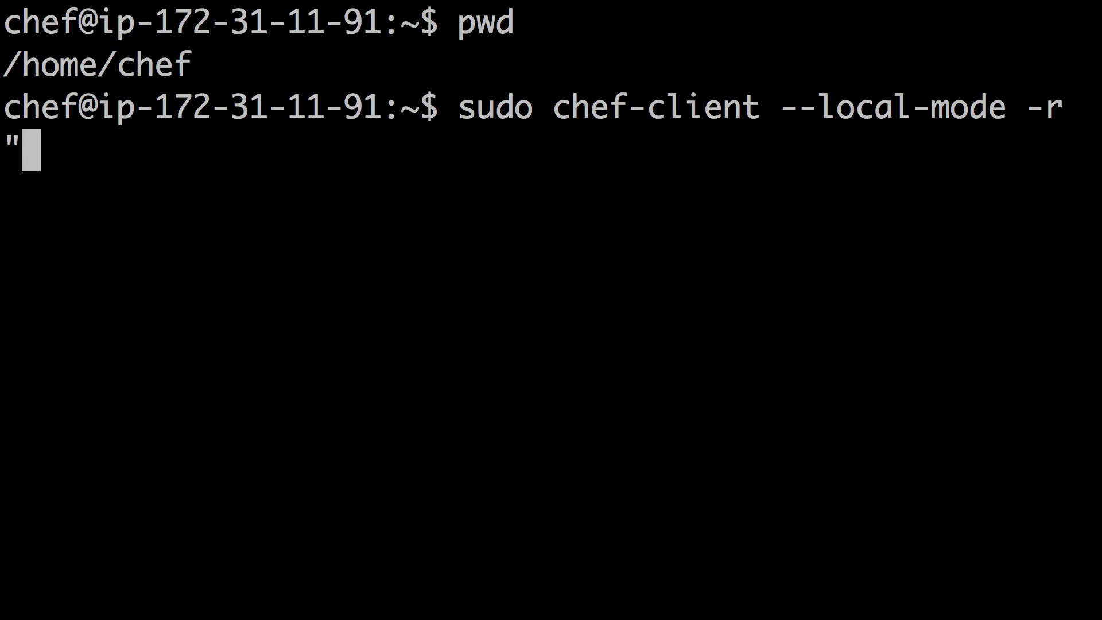
pyautogui.write('recep')
pyautogui.press('BackSpace')
pyautogui.press('BackSpace')
pyautogui.write('ipe')
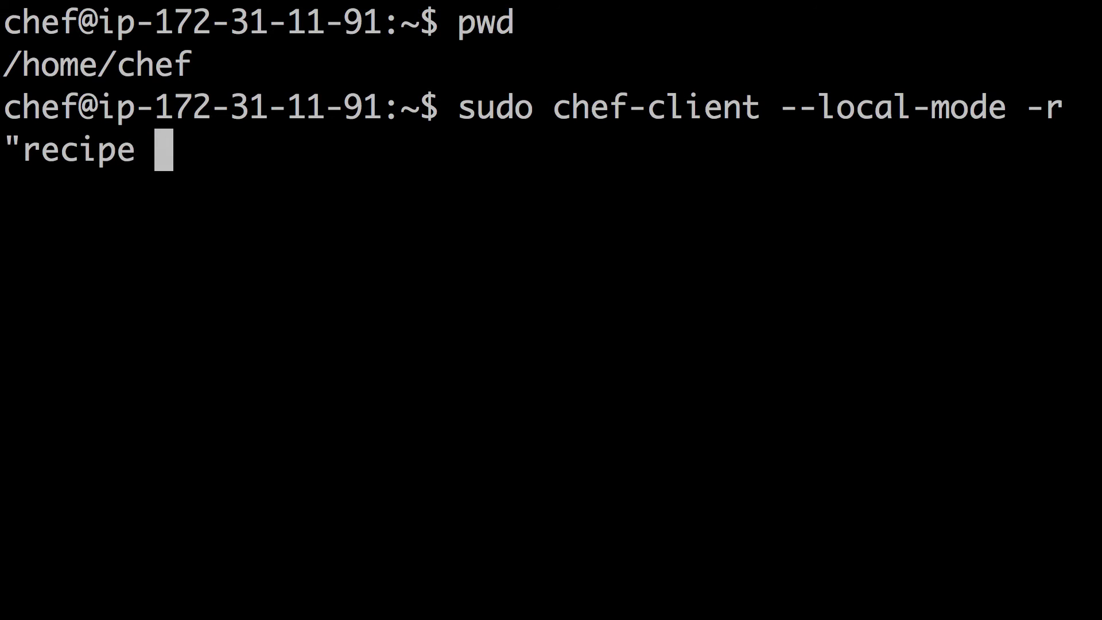
pyautogui.press('BackSpace')
pyautogui.write('[ssh')
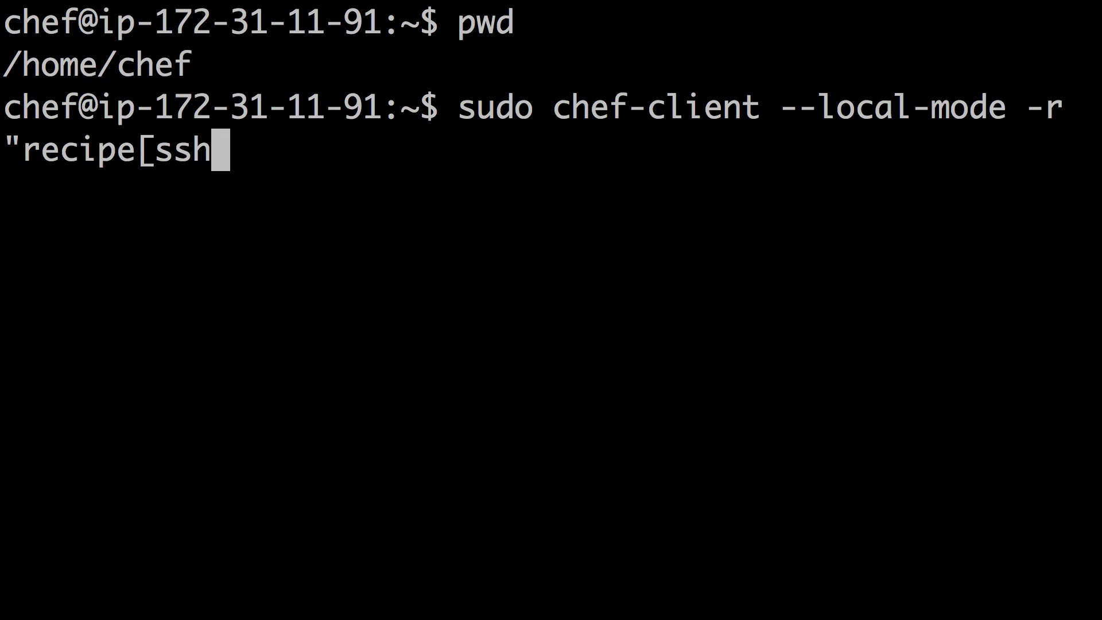
pyautogui.write('::client')
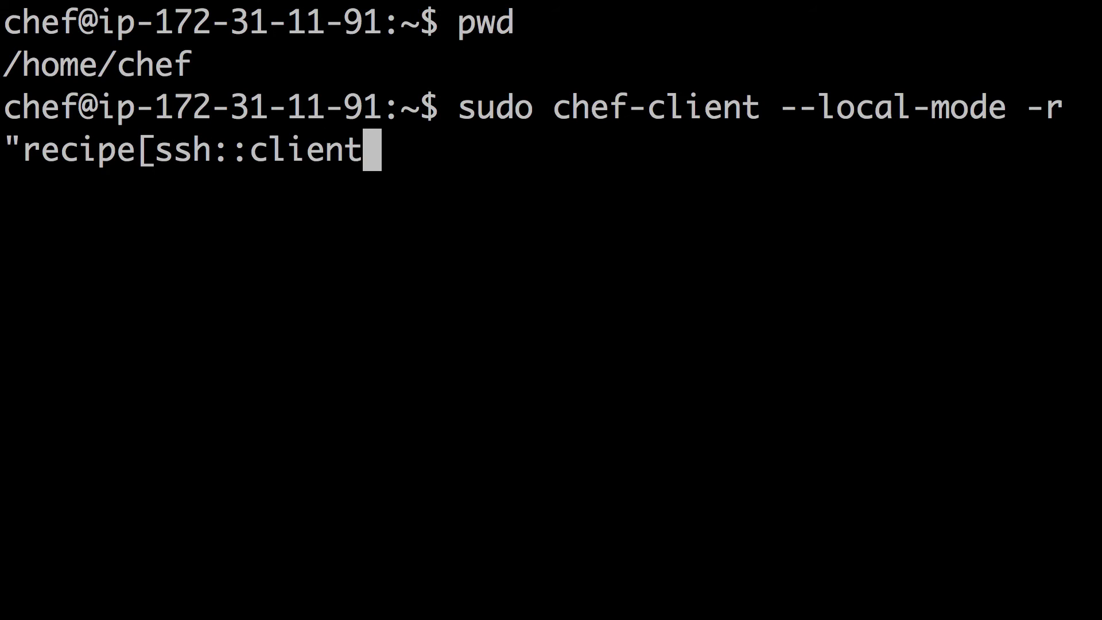
pyautogui.write(']"')
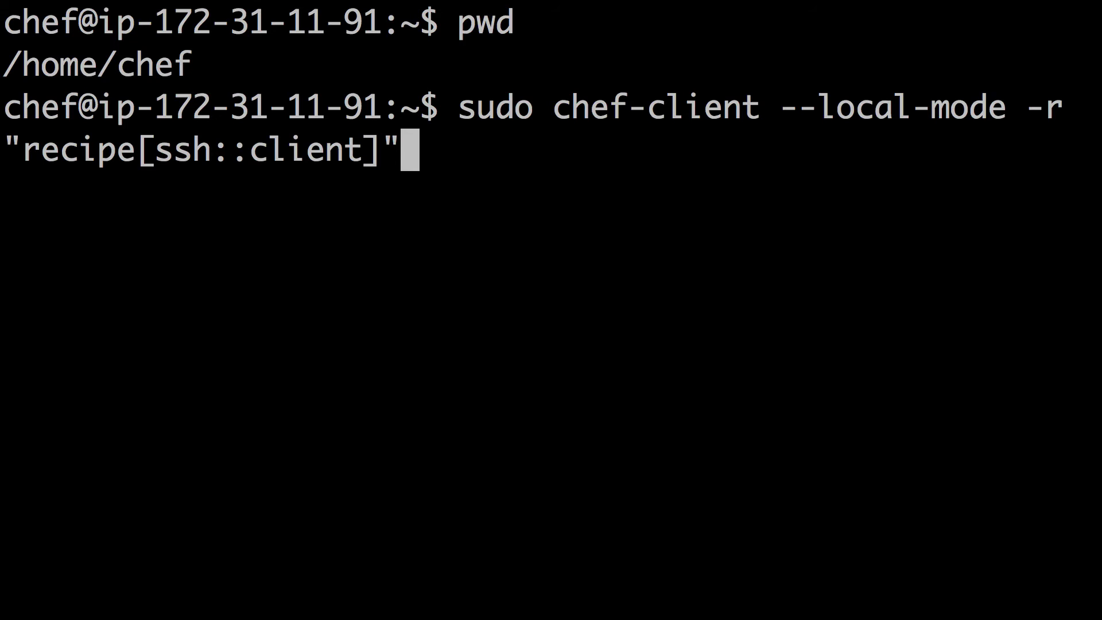
pyautogui.press('Return')
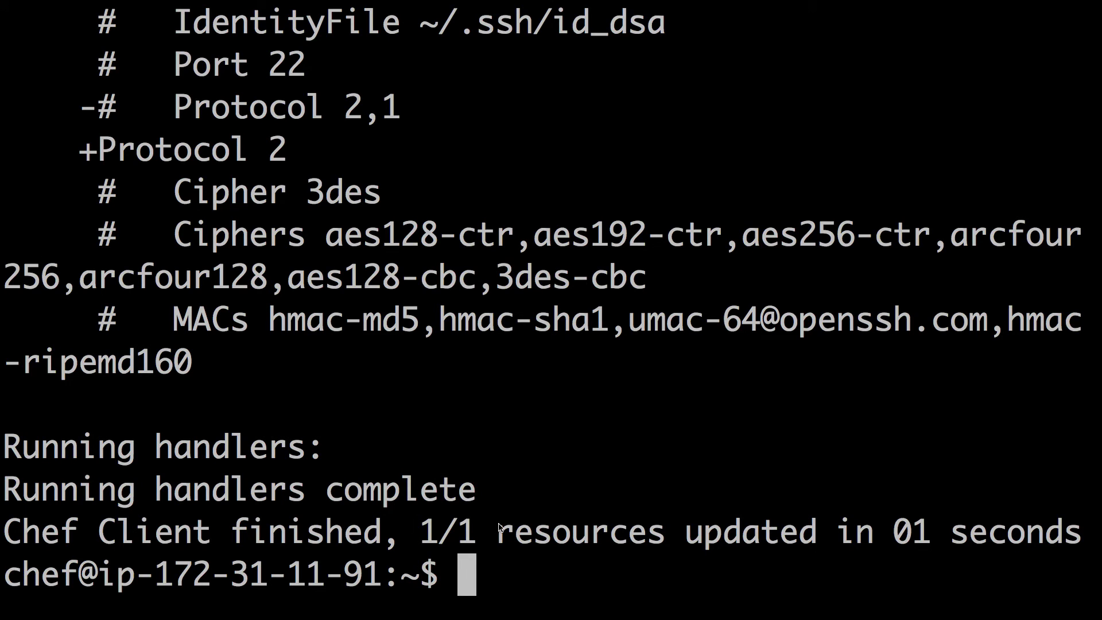
# Run the same local-mode chef-client command a second time, and clear the terminal
pyautogui.press('Up')
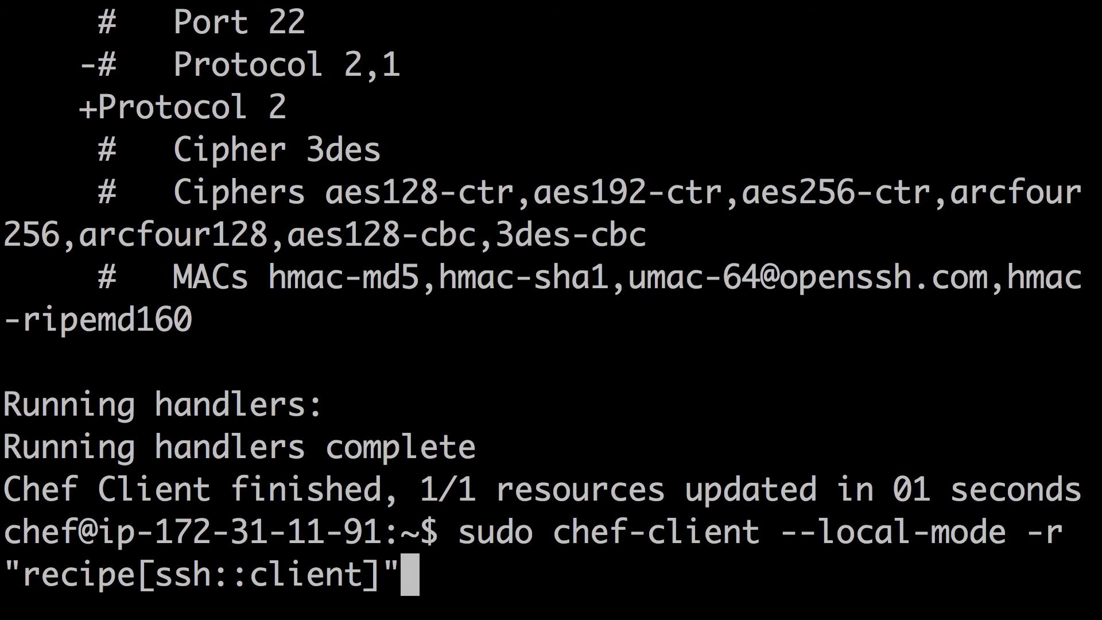
pyautogui.press('Return')
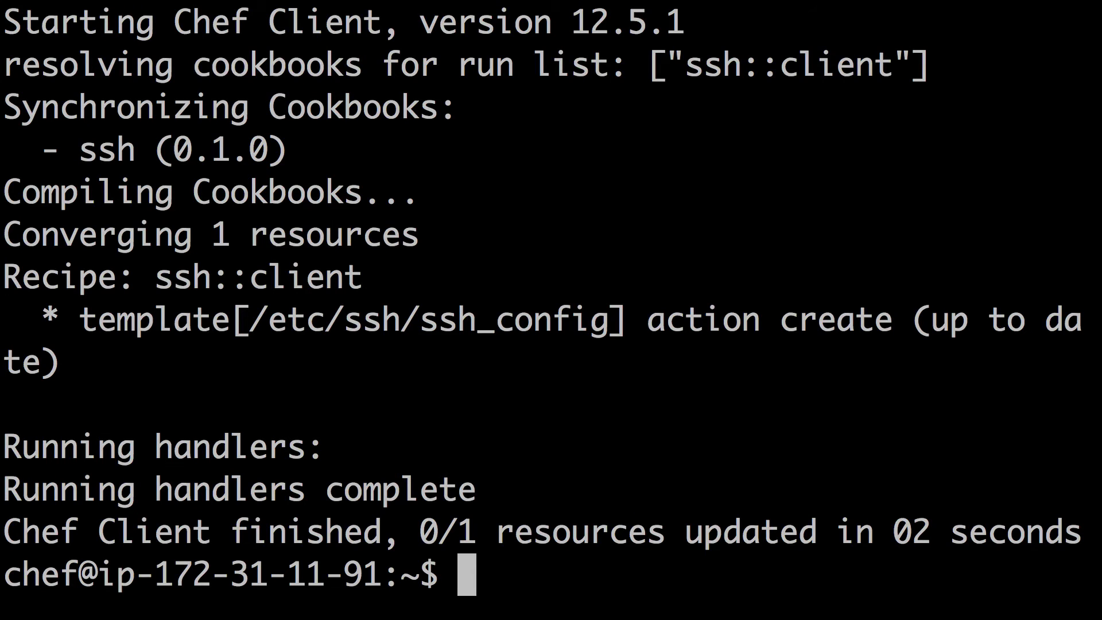
pyautogui.hotkey('ctrl', 'l')
# Run inspec exec ~/cookbooks/ssh/test/integration/client/inspec/client_spec.rb against the local machine by recalling the earlier test command without its docker target
pyautogui.press('Up')
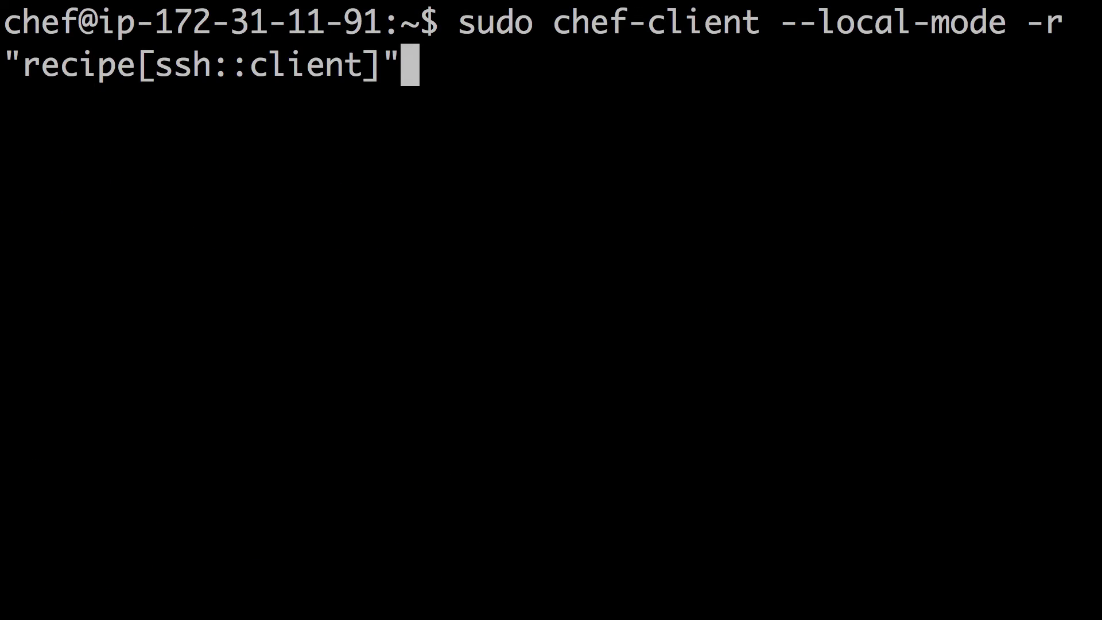
pyautogui.press('Up')
pyautogui.press('Up')
pyautogui.press('Down')
pyautogui.press('BackSpace')
pyautogui.press('Up')
pyautogui.press('Up')
pyautogui.press('Up')
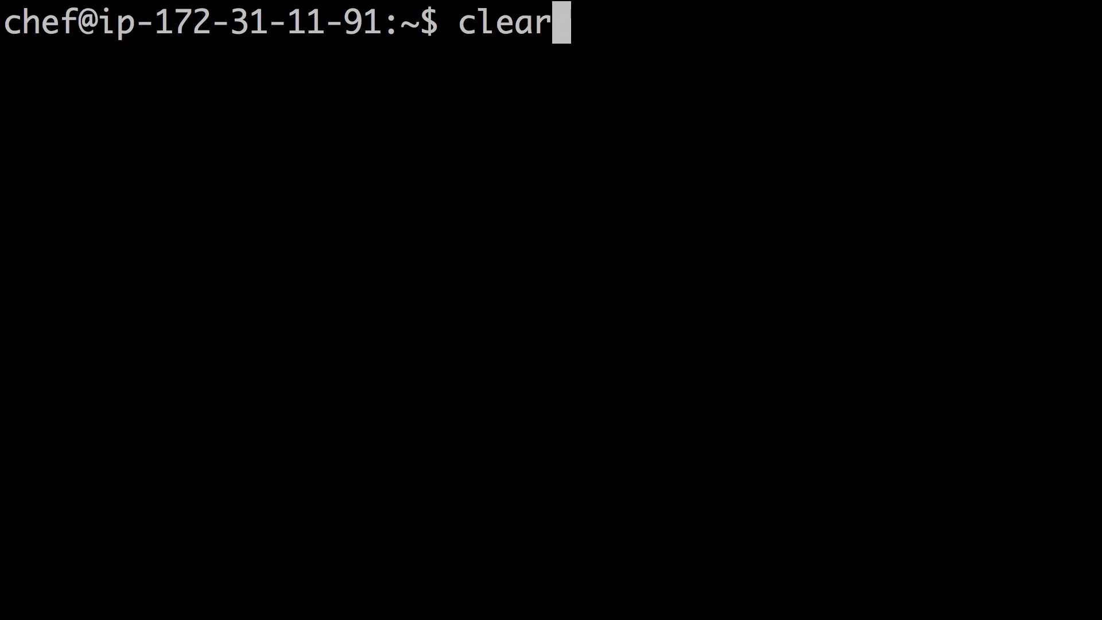
pyautogui.press('BackSpace')
pyautogui.press('BackSpace')
pyautogui.press('BackSpace')
pyautogui.press('BackSpace')
pyautogui.press('BackSpace')
pyautogui.press('BackSpace')
pyautogui.press('BackSpace')
pyautogui.press('BackSpace')
pyautogui.press('BackSpace')
pyautogui.press('BackSpace')
pyautogui.press('BackSpace')
pyautogui.press('BackSpace')
pyautogui.press('BackSpace')
pyautogui.press('BackSpace')
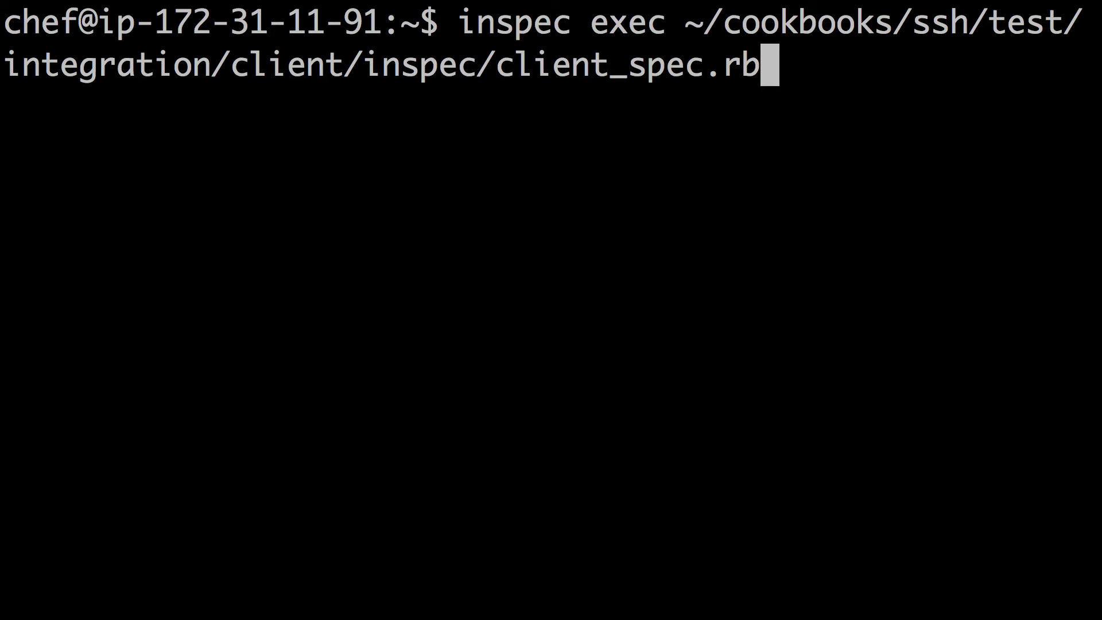
pyautogui.press('Return')
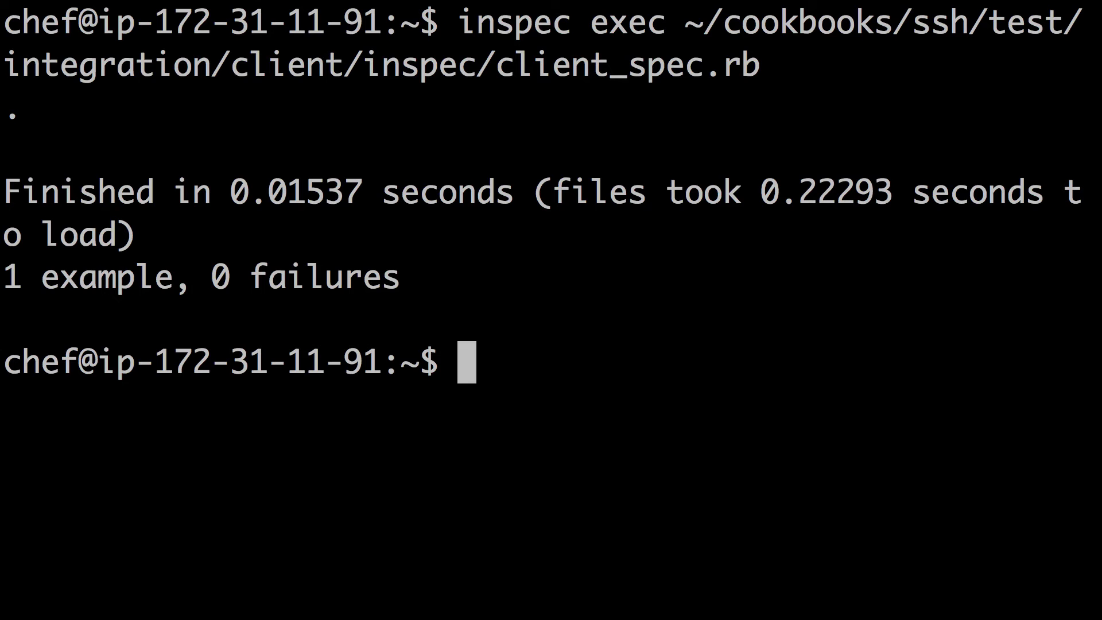
# Switch to Chrome, minimize the Gmail window and open the Chef Compliance dashboard
pyautogui.press('super+Tab')
pyautogui.press('super+Tab')
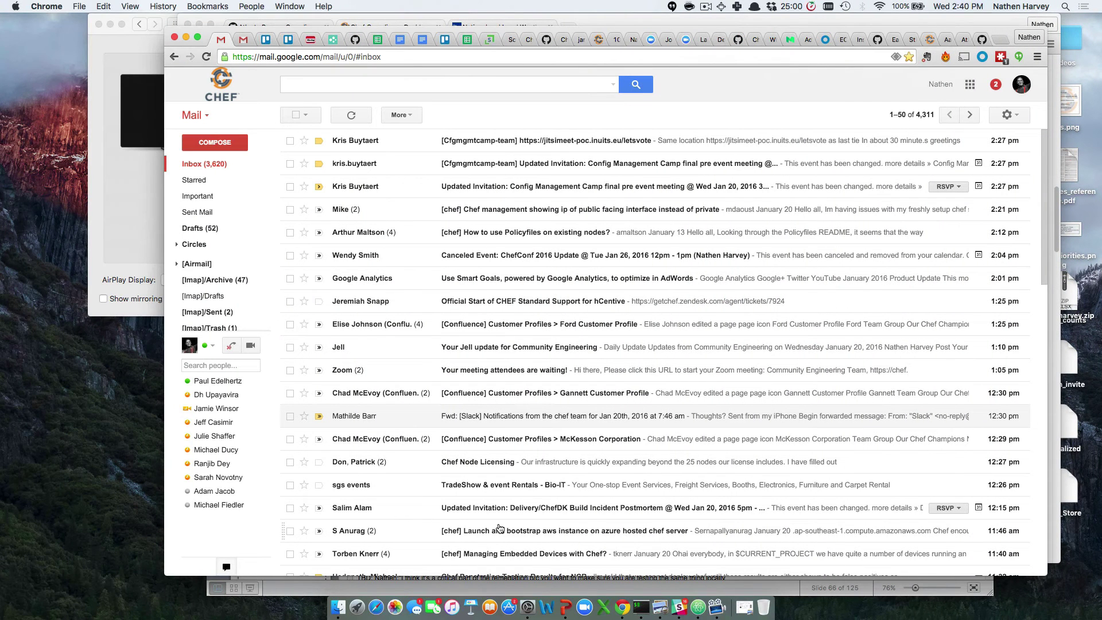
pyautogui.click(186, 36)
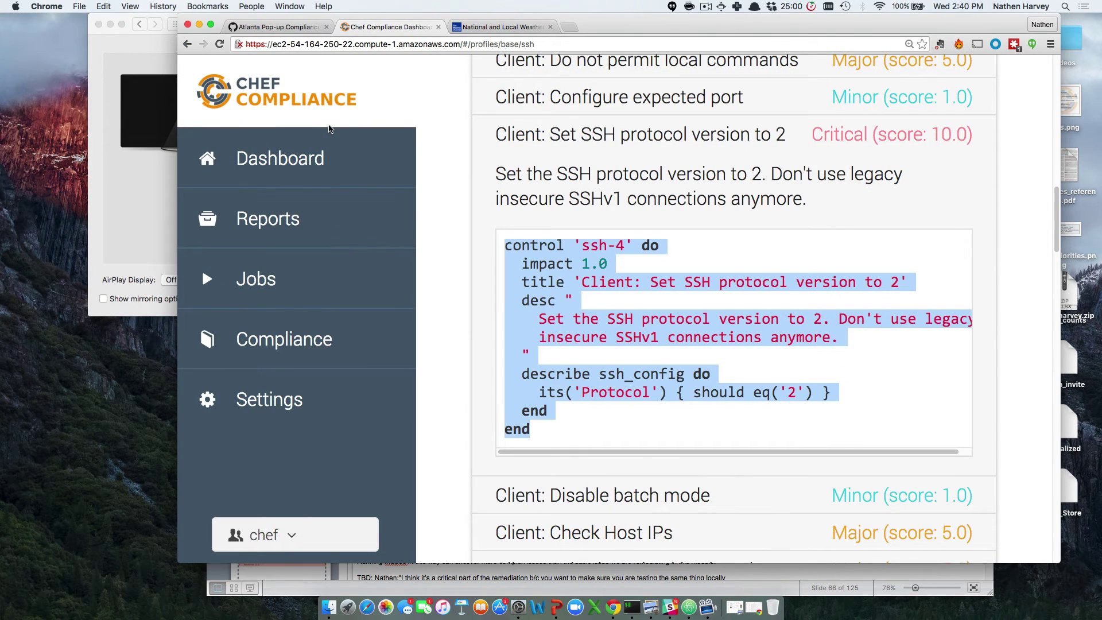
pyautogui.click(273, 343)
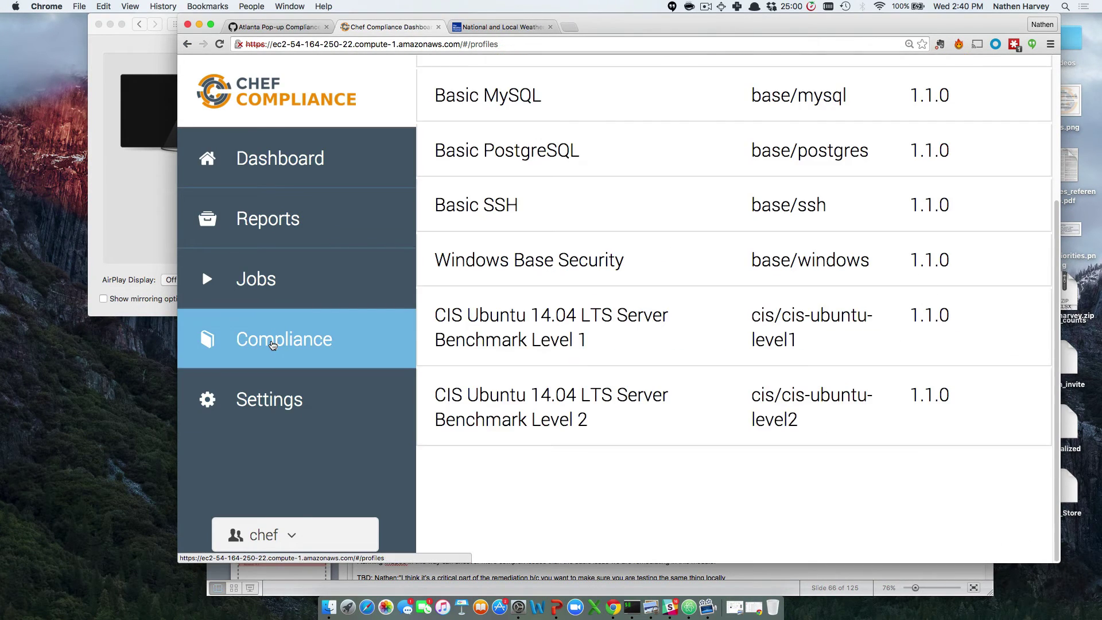
pyautogui.click(293, 178)
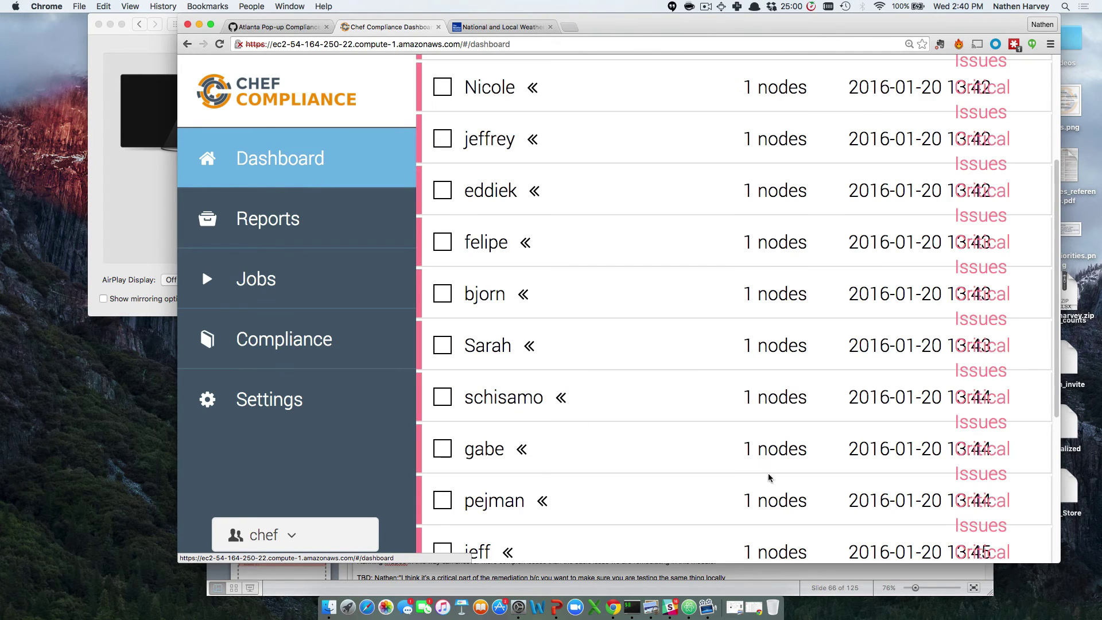
# Expand the environment last scanned on 2016-01-20 at 13:46, select its Ubuntu 14.04 node and open the scan setup for it
pyautogui.scroll(-5, 574, 402)
pyautogui.click(491, 478)
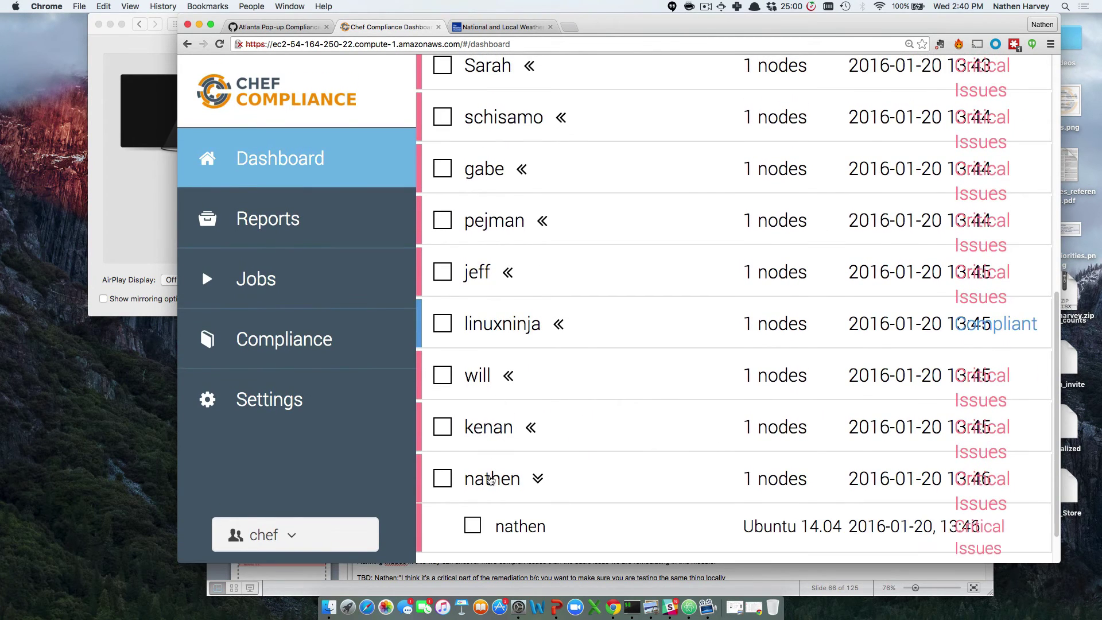
pyautogui.click(472, 525)
pyautogui.scroll(5, 588, 409)
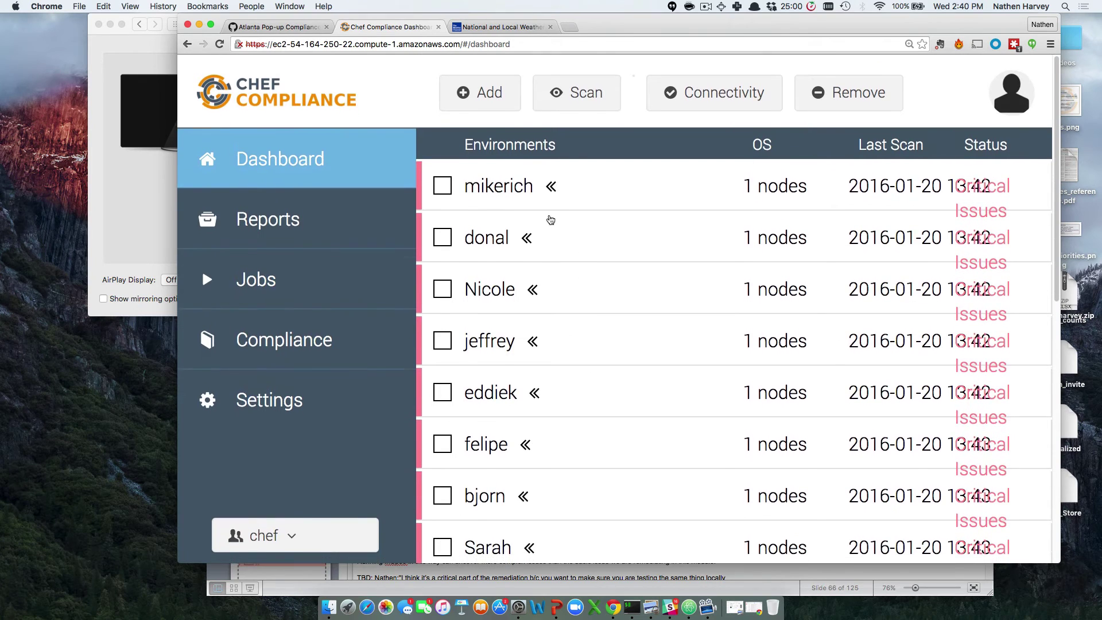
pyautogui.click(568, 97)
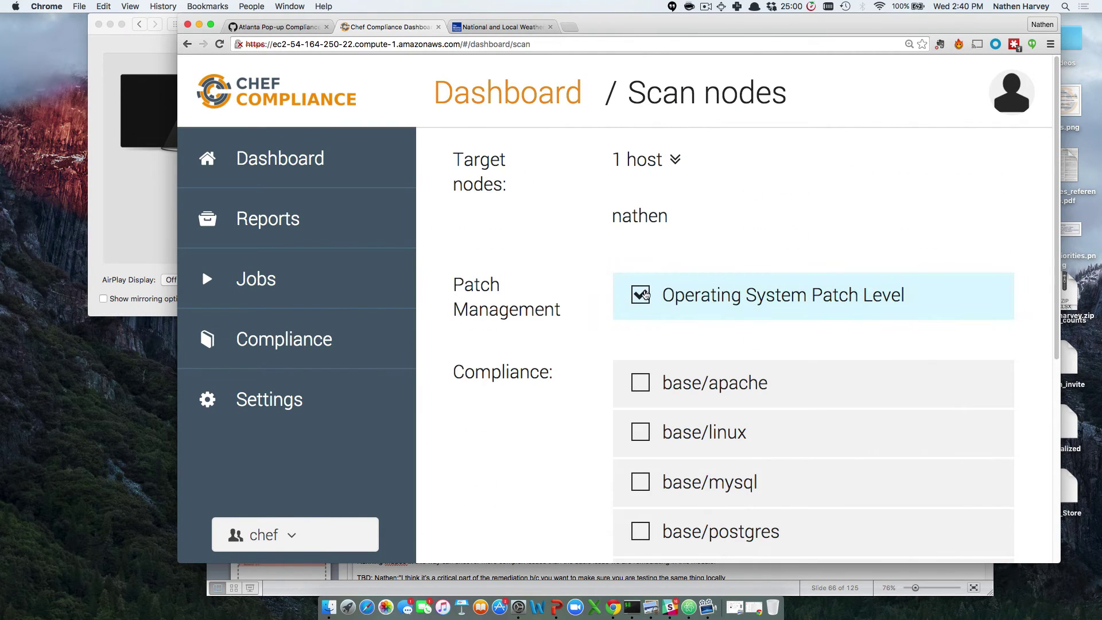
# Exclude Operating System Patch Level from the scan and start it immediately with only the base/ssh profile
pyautogui.click(641, 294)
pyautogui.scroll(-6, 677, 361)
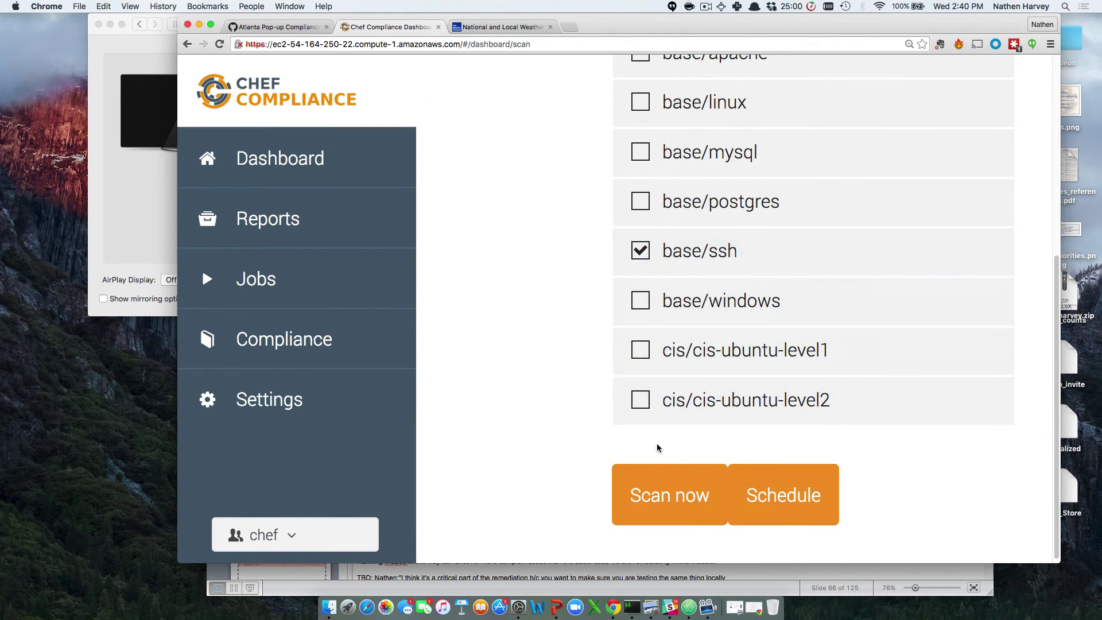
pyautogui.click(655, 494)
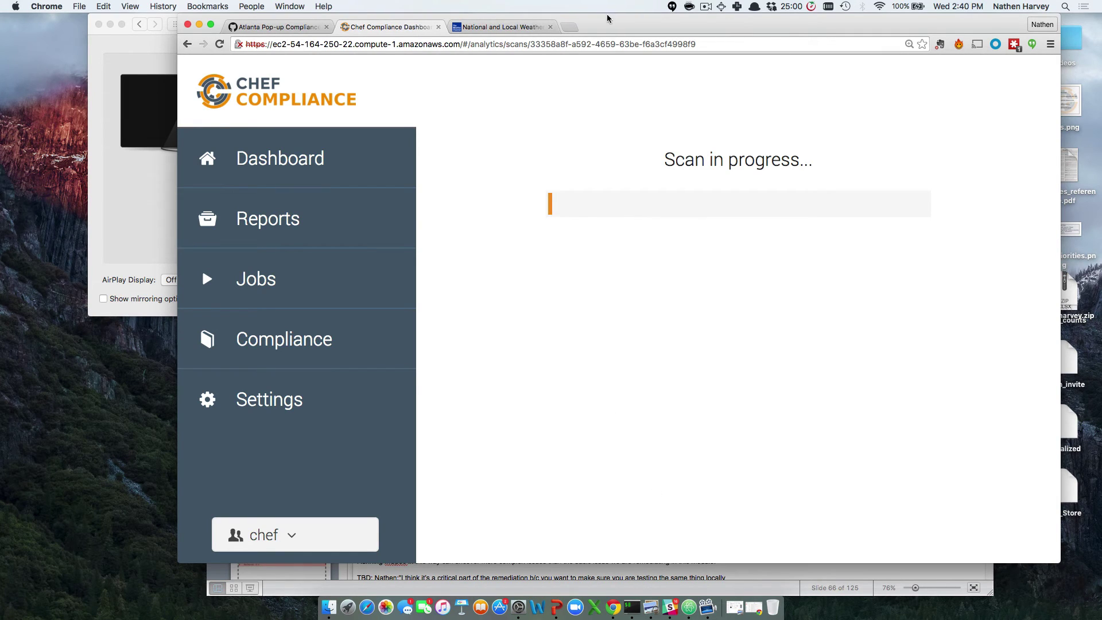
# Reposition and enlarge the browser window, and highlight the compliance test counts in the report summary
pyautogui.moveTo(610, 27); pyautogui.dragTo(498, 27)
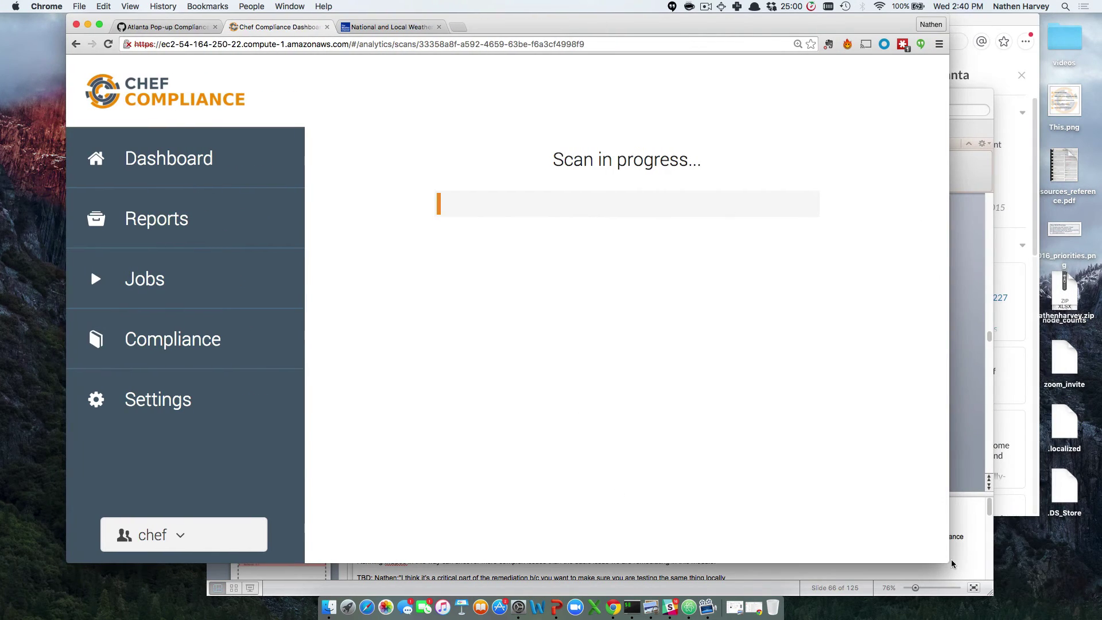
pyautogui.moveTo(945, 563); pyautogui.dragTo(1073, 596)
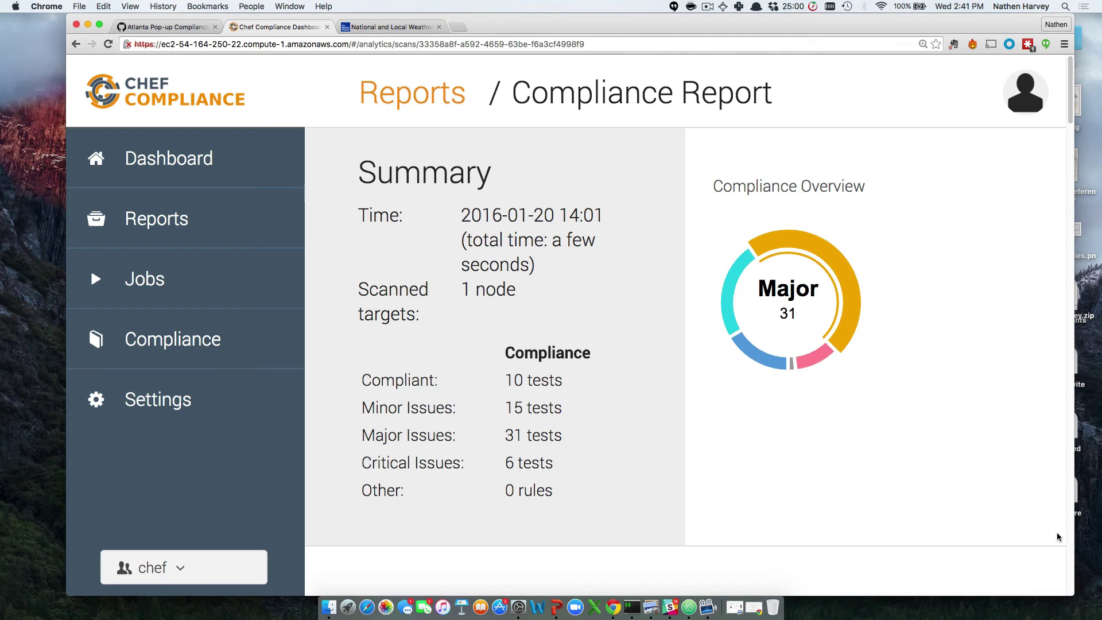
pyautogui.moveTo(502, 380); pyautogui.dragTo(556, 381)
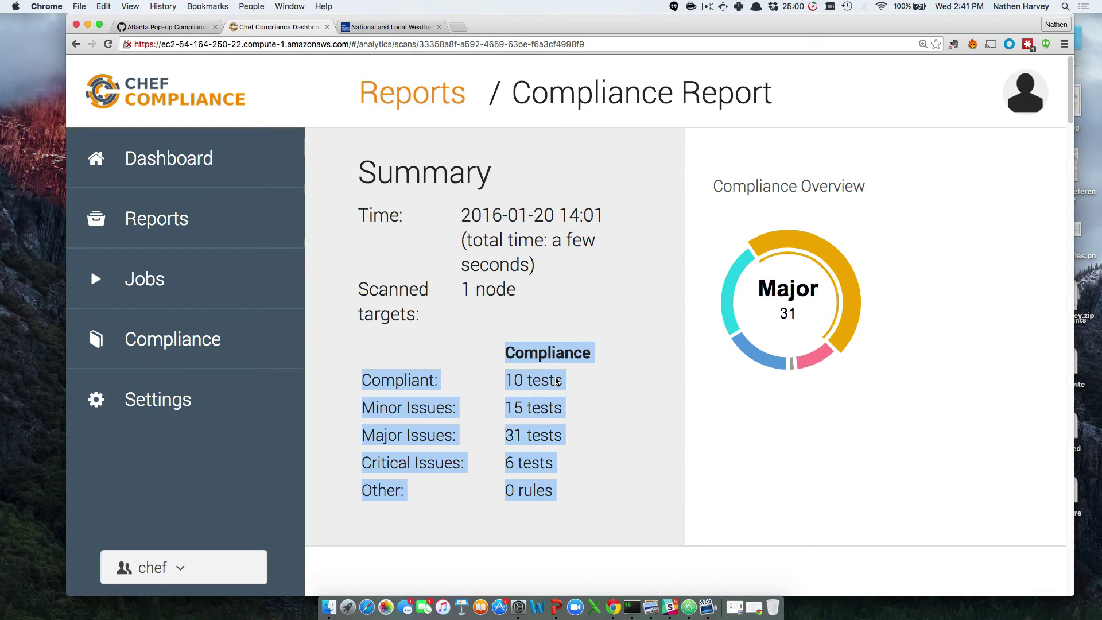
pyautogui.rightClick(600, 302)
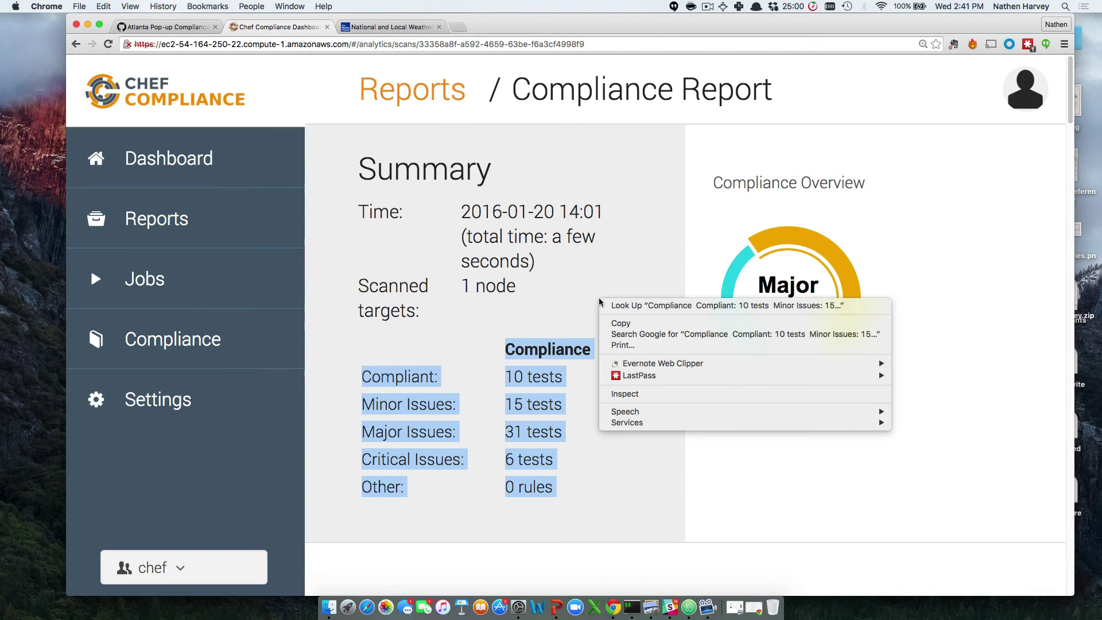
# Review the node's base/ssh rule results in the report and expand the details of "Client: Set SSH protocol version to 2"
pyautogui.click(562, 294)
pyautogui.scroll(-10, 561, 295)
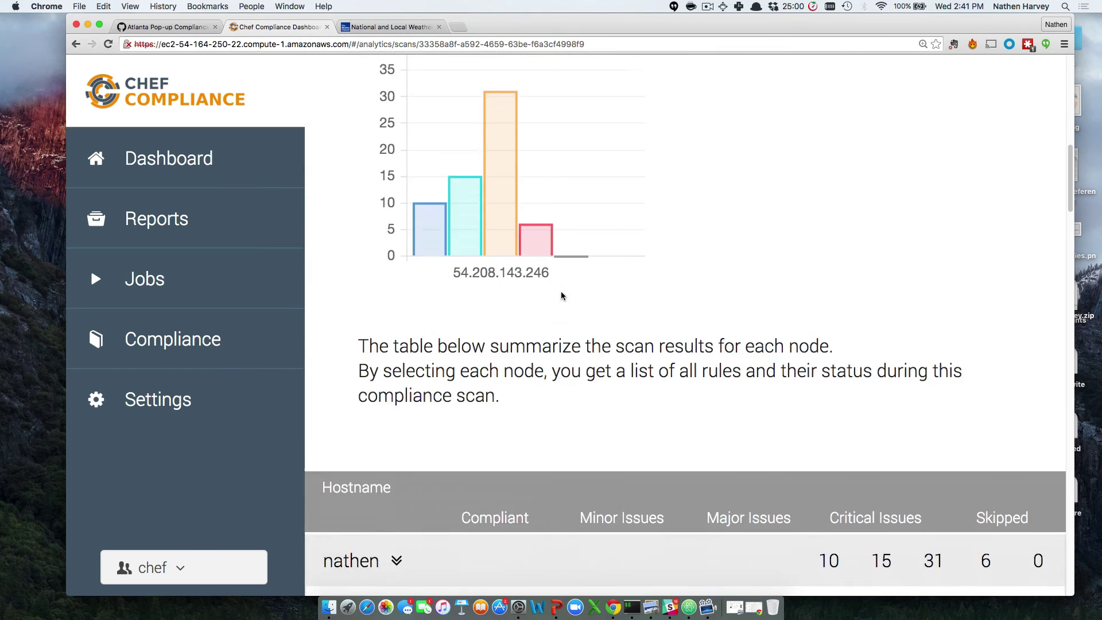
pyautogui.scroll(-5, 562, 295)
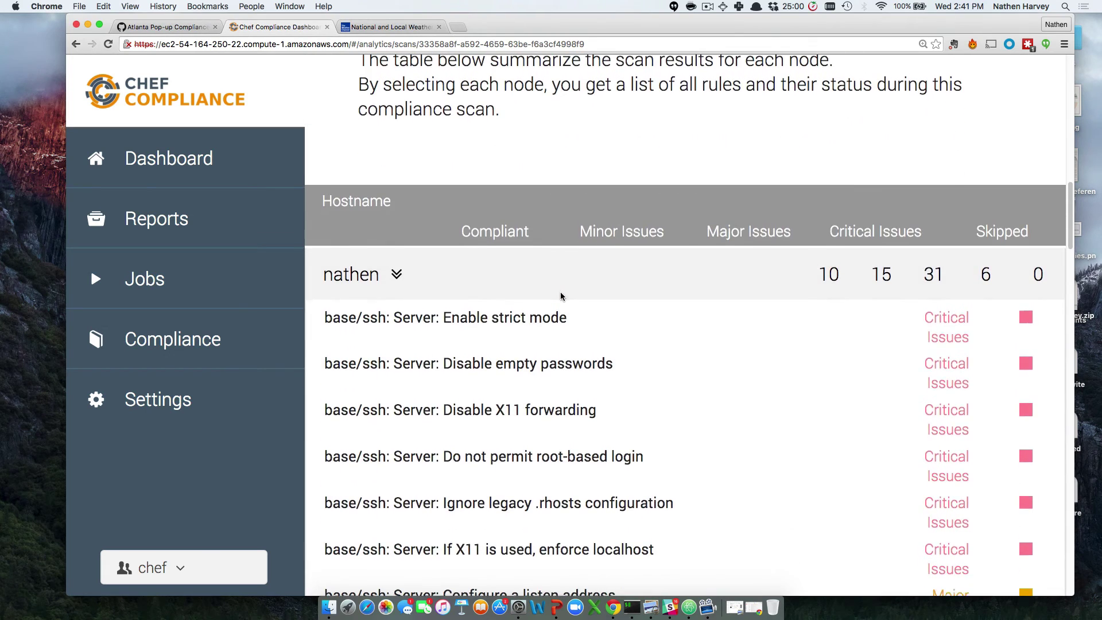
pyautogui.scroll(-15, 561, 295)
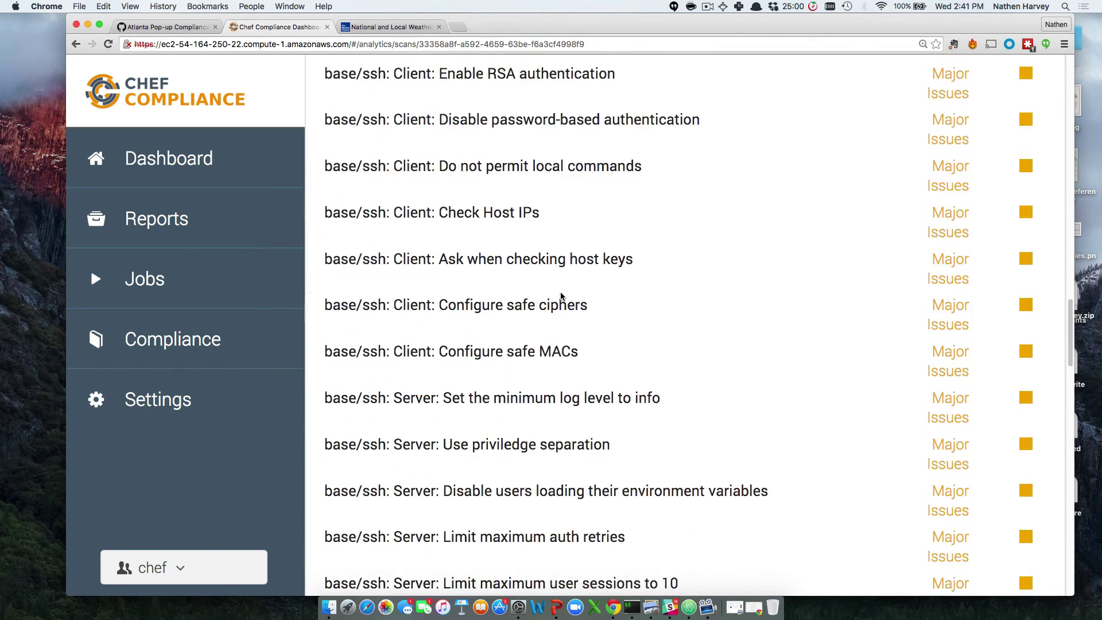
pyautogui.scroll(-15, 561, 296)
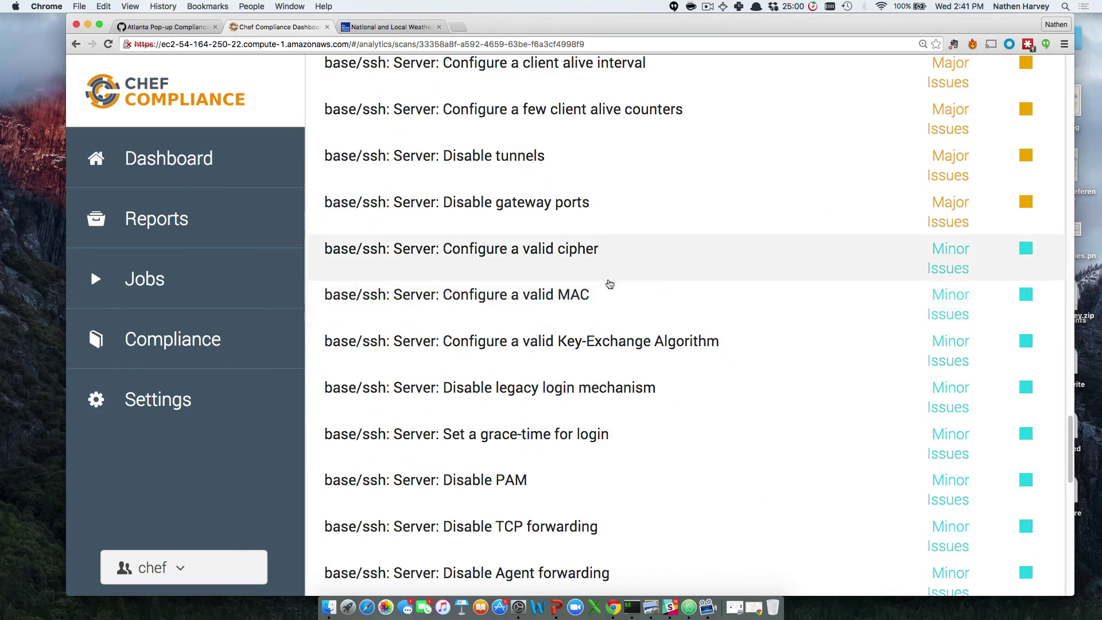
pyautogui.scroll(-12, 674, 303)
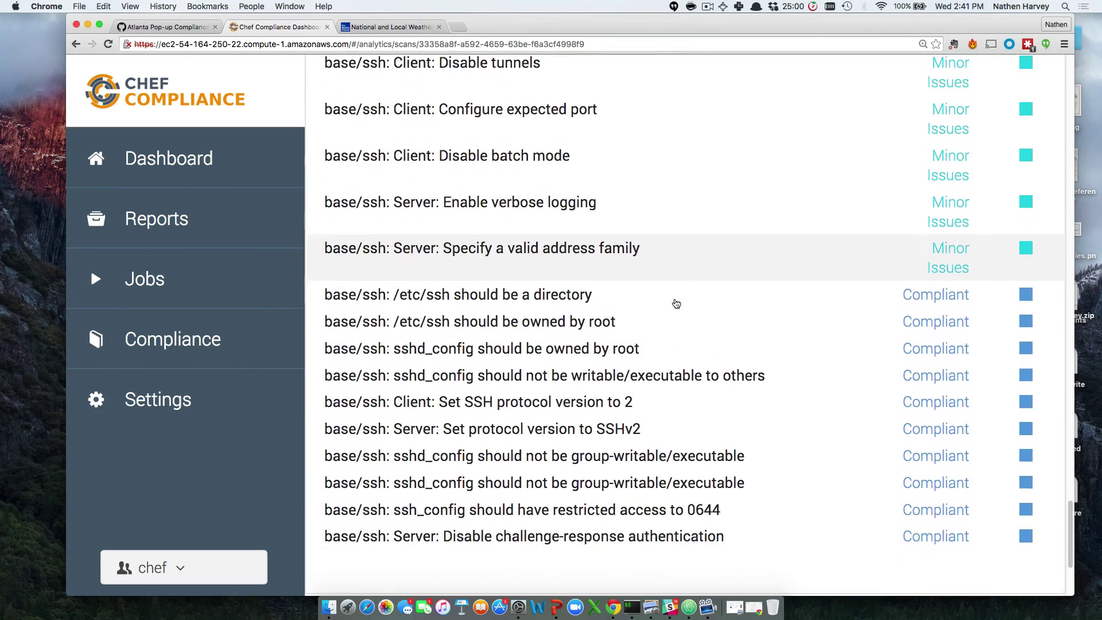
pyautogui.scroll(-3, 676, 303)
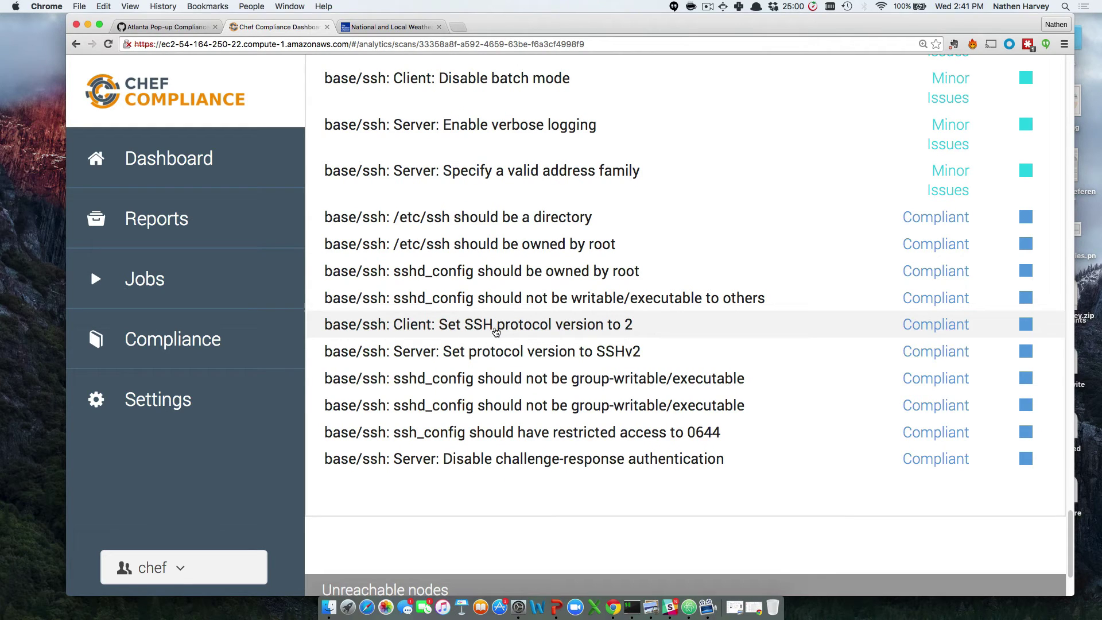
pyautogui.click(948, 322)
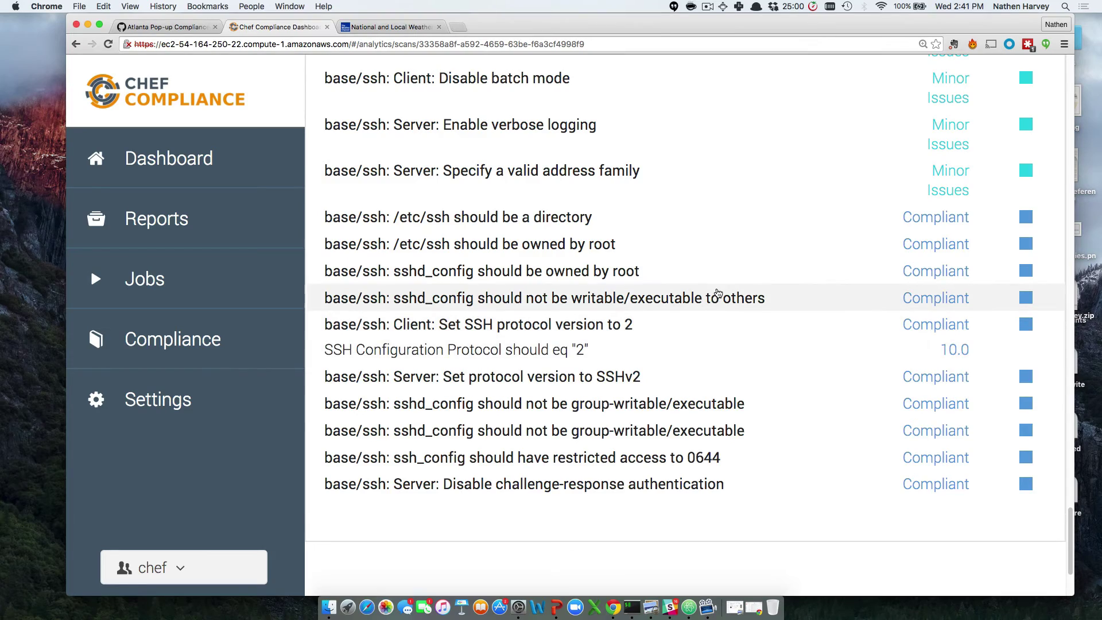
# Return to the compliance report's summary and clear the text highlighting on the test counts
pyautogui.scroll(10, 718, 293)
pyautogui.scroll(-5, 718, 294)
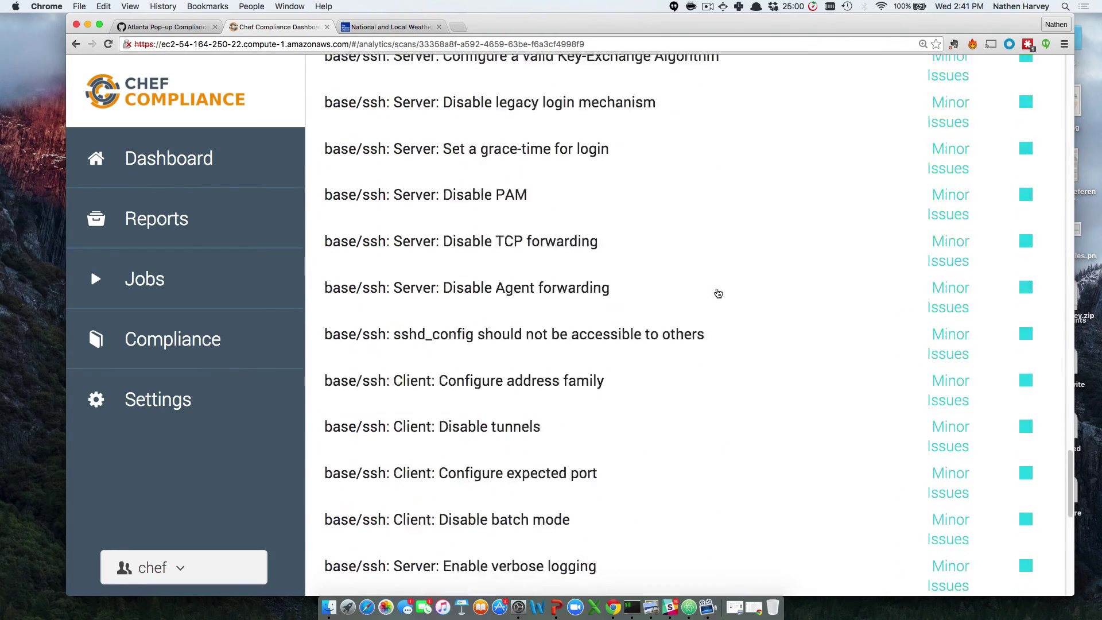
pyautogui.scroll(15, 718, 294)
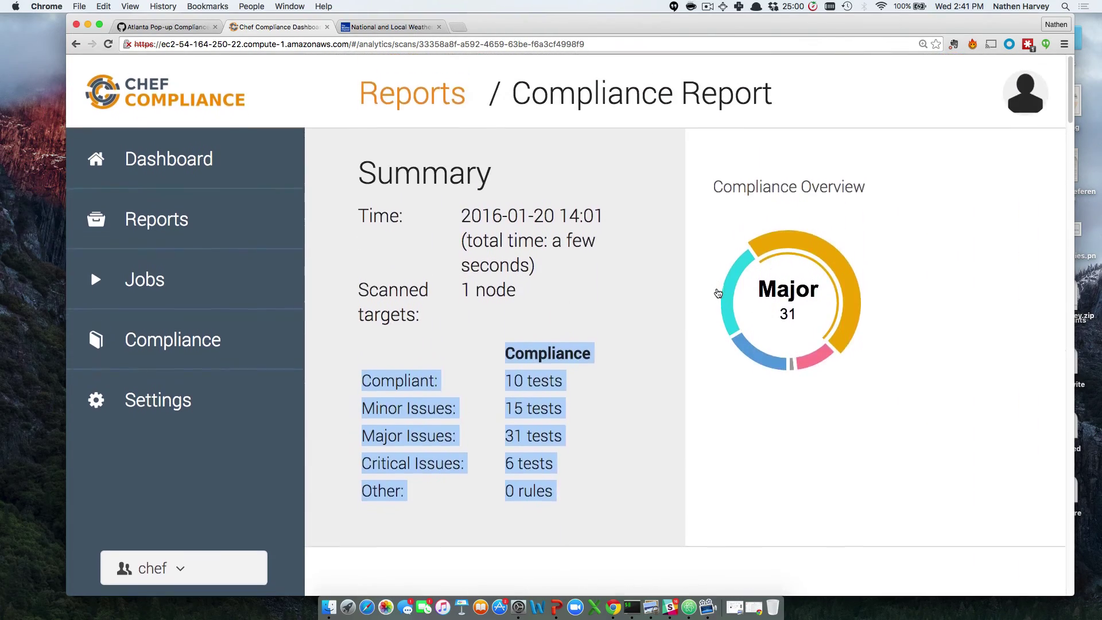
pyautogui.click(718, 293)
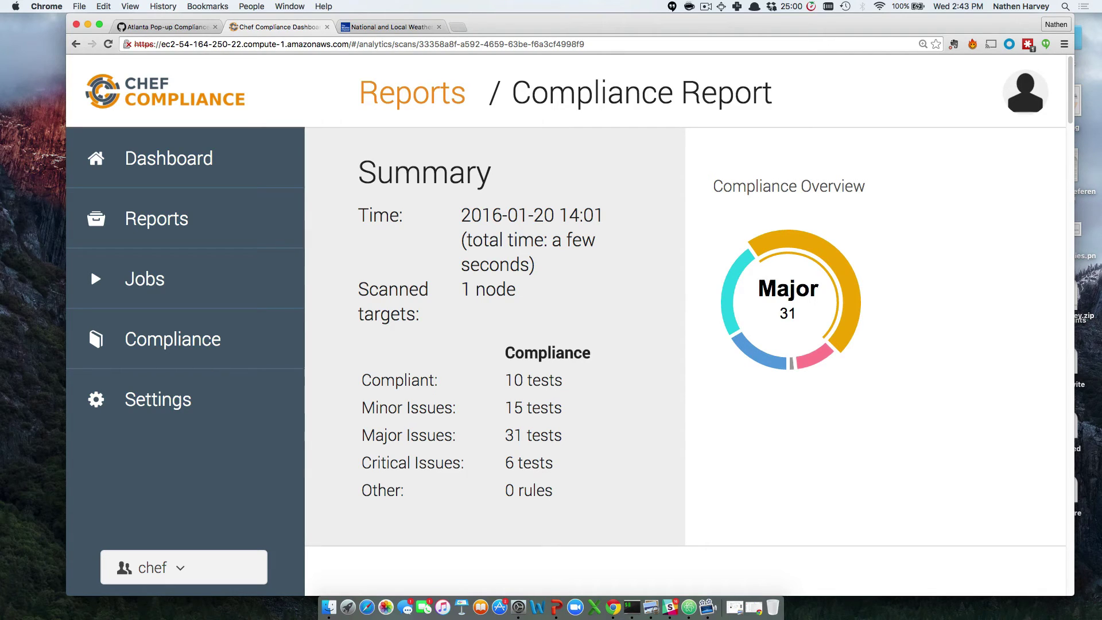
# Switch to PowerPoint and start the slide show from slide 81, the "Creating a Custom Profile" exercise
pyautogui.press('super+Tab')
pyautogui.press('super+Tab')
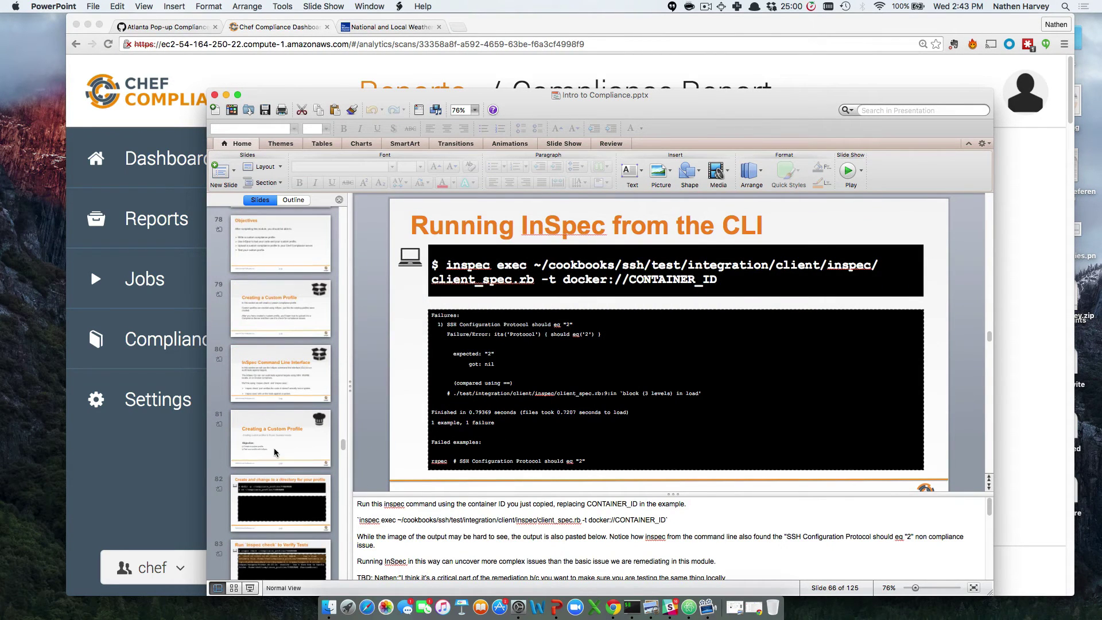
pyautogui.click(274, 453)
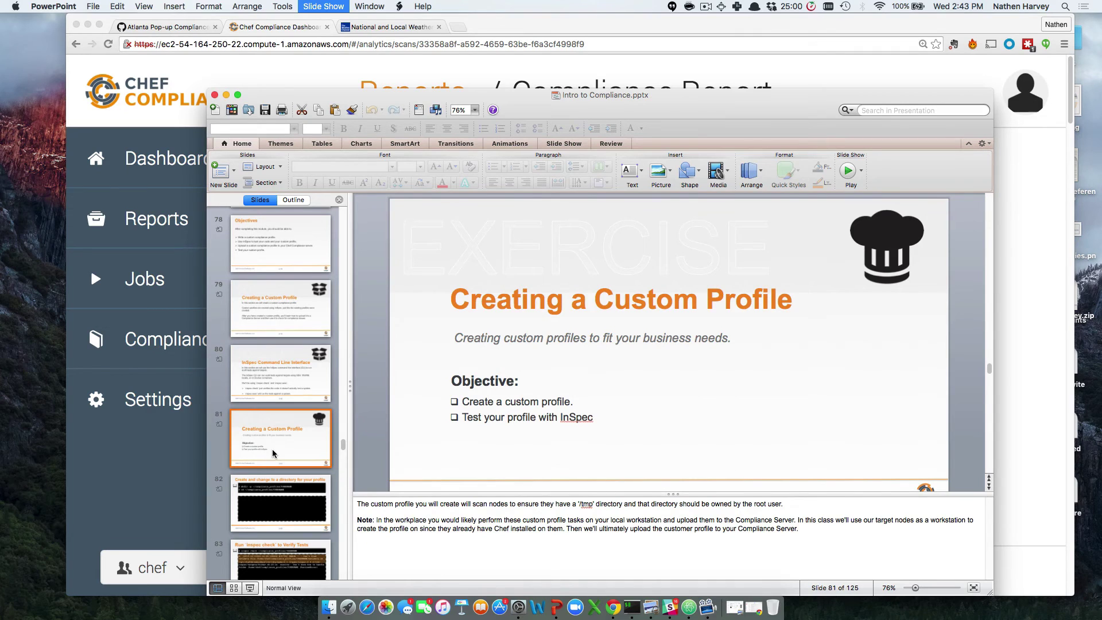
pyautogui.press('super+shift+Return')
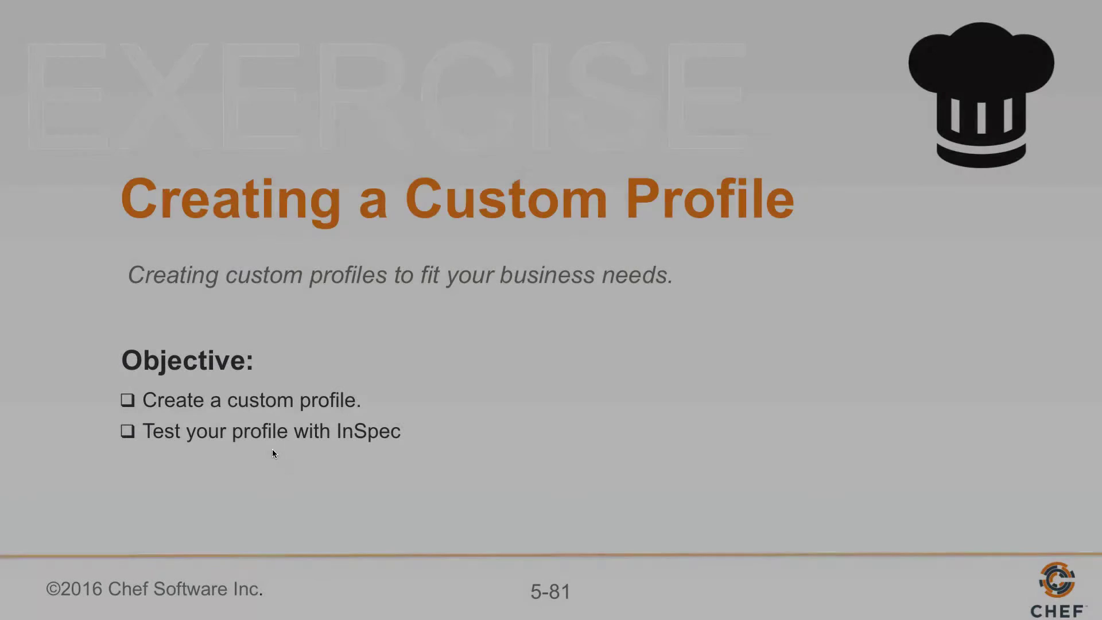